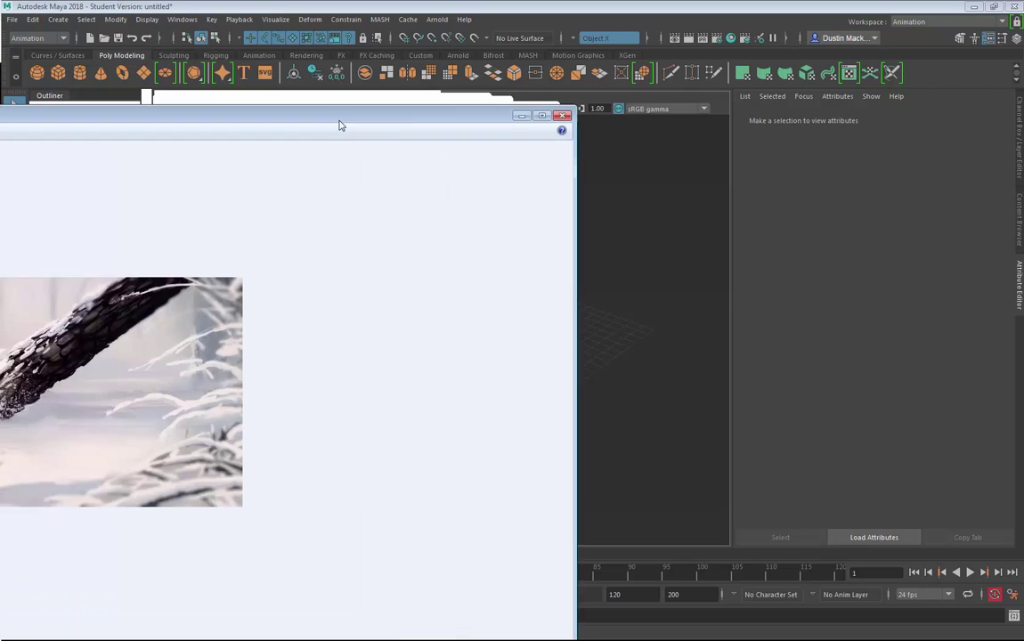
Step: Position and zoom the snowy rabbit reference painting in Photo Viewer, then close it
drag(340, 124, 504, 70)
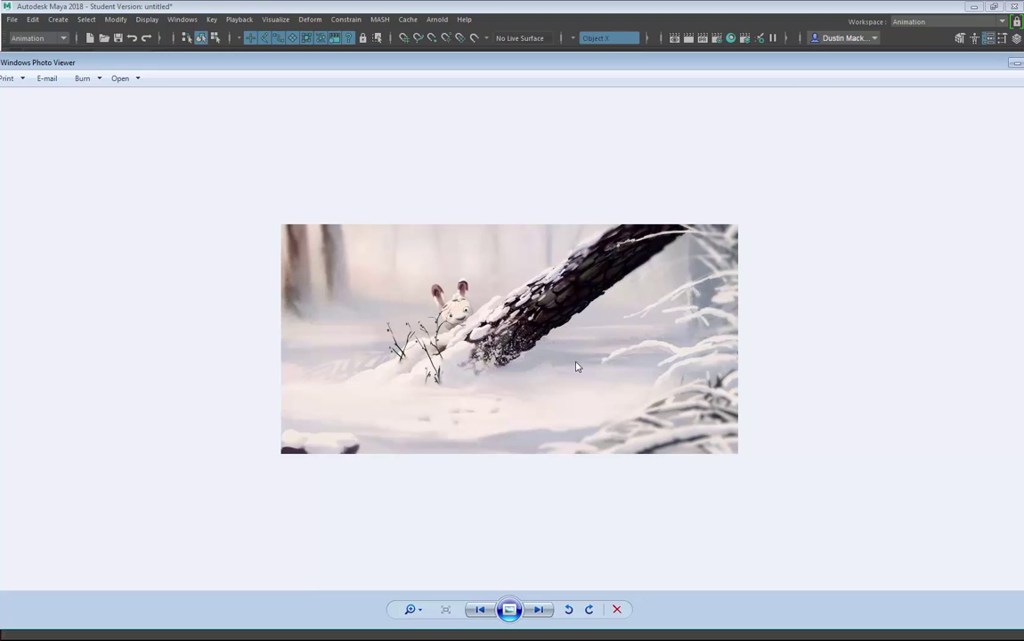
scroll(548, 332, up, 2)
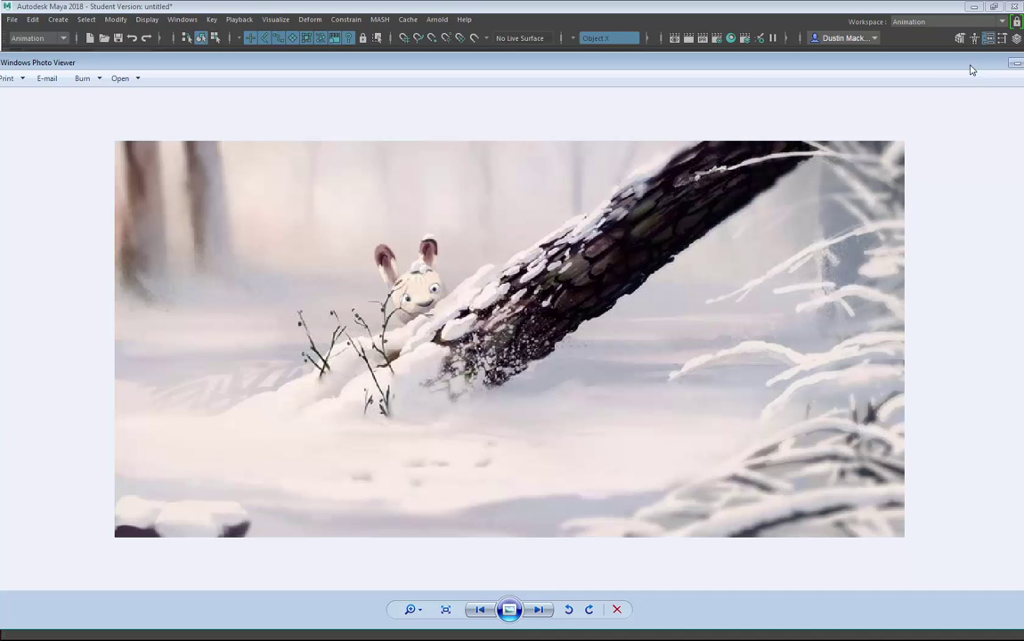
drag(968, 67, 920, 59)
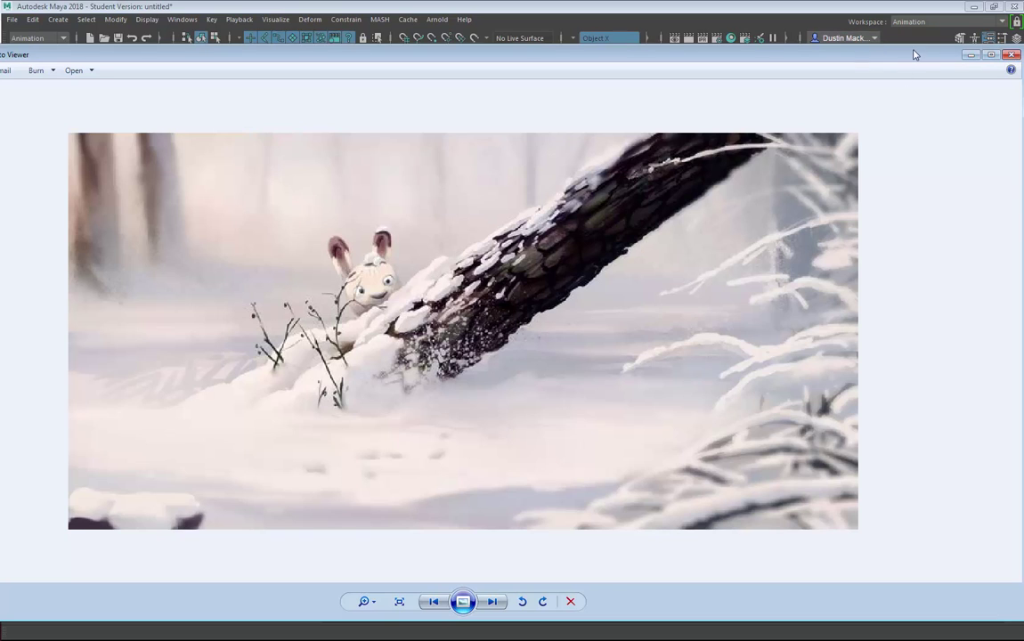
drag(879, 56, 914, 55)
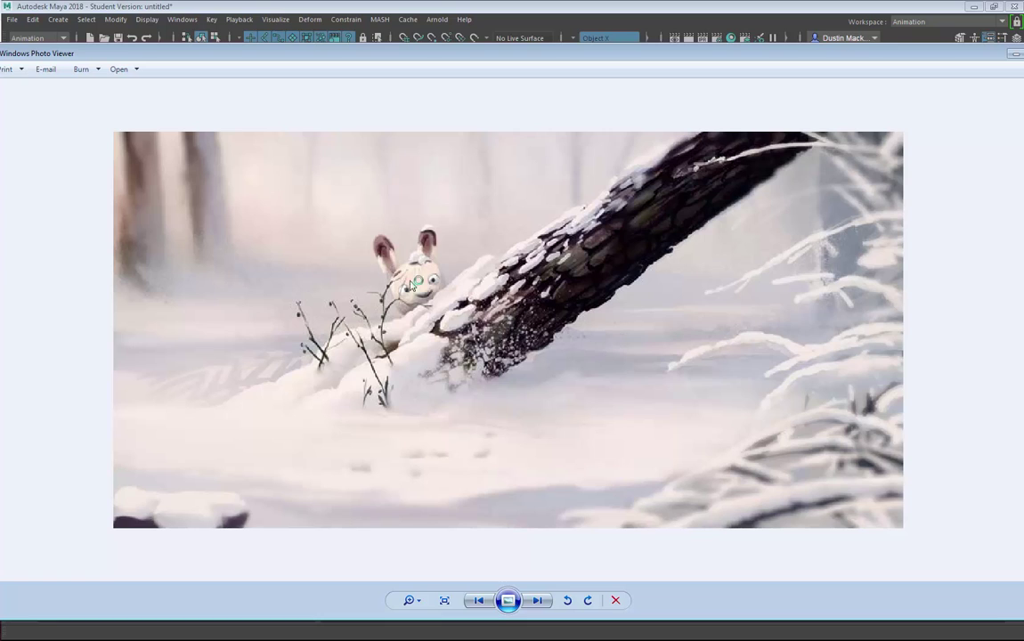
drag(870, 49, 899, 37)
click(986, 37)
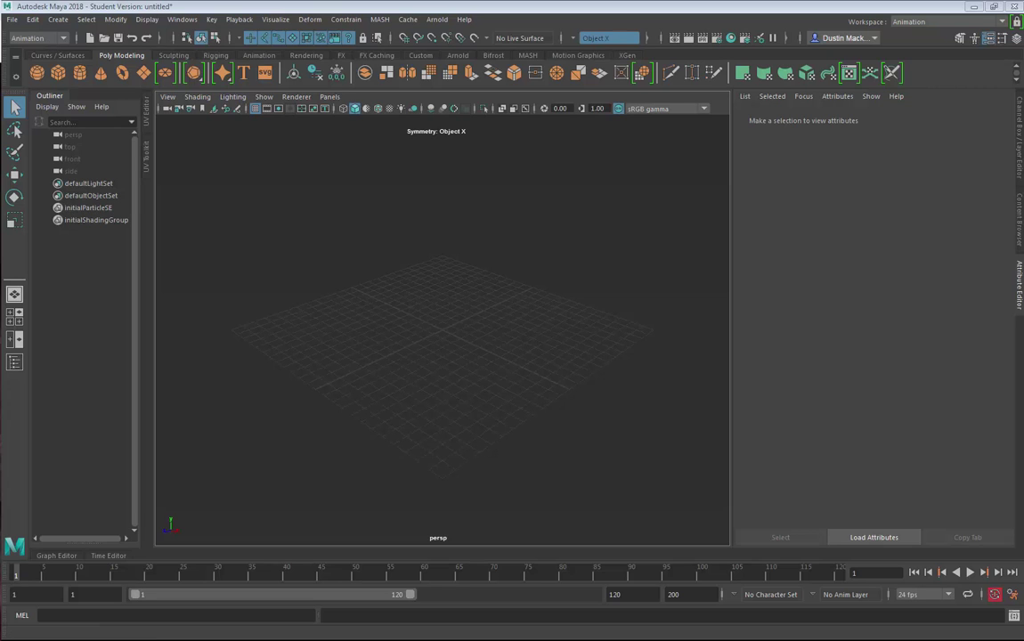
Step: Switch to Windows Explorer and open the INTROMAYA\LITTLE folder
key(alt+Tab)
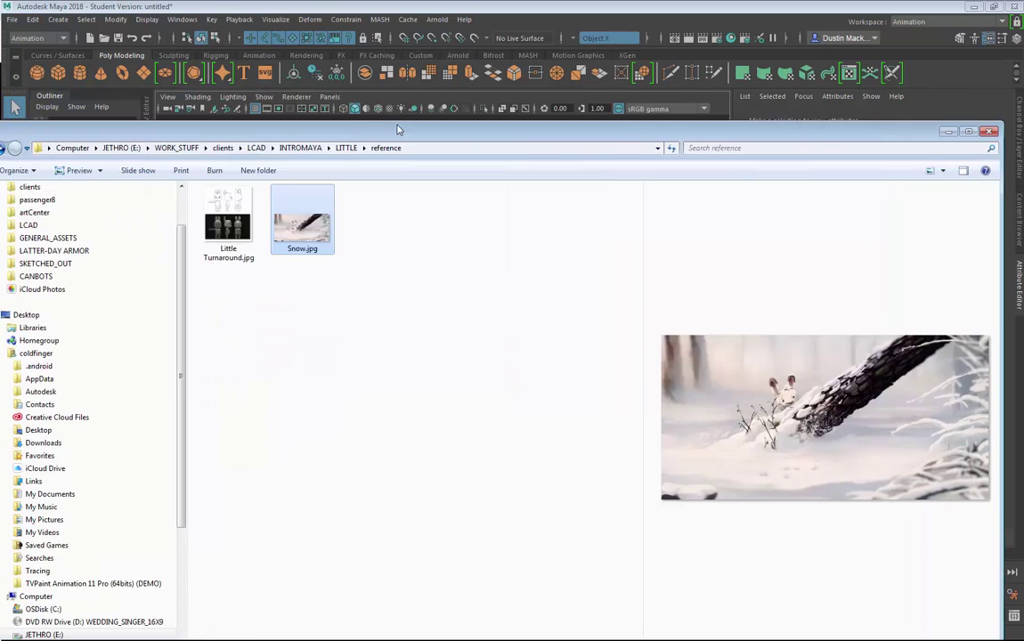
click(352, 143)
double_click(294, 214)
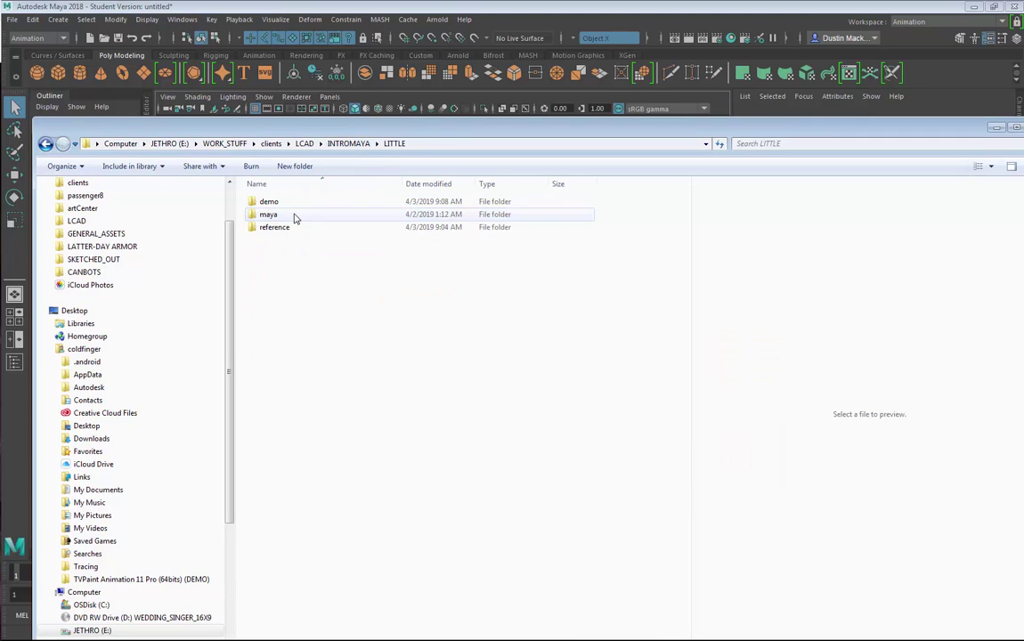
click(357, 145)
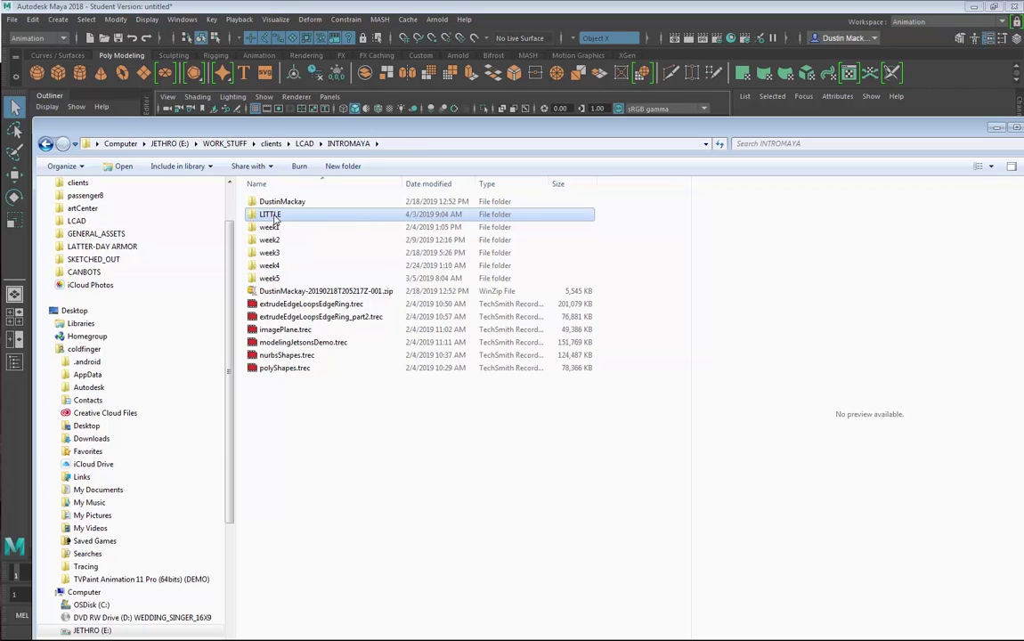
double_click(277, 216)
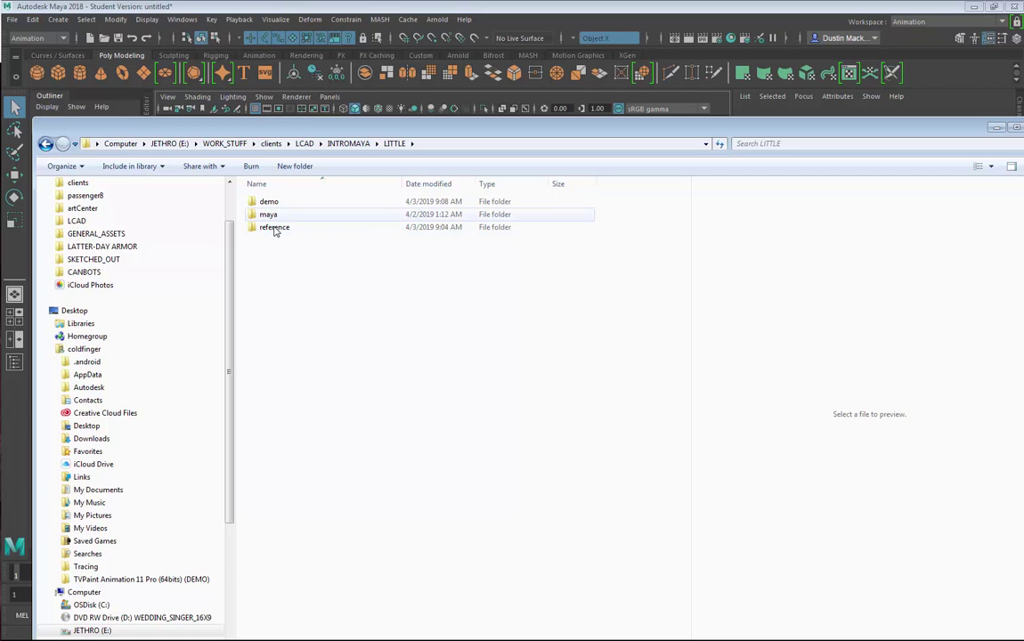
Step: Create new PHOTOSHOP and ZBRUSH folders inside LITTLE
right_click(275, 257)
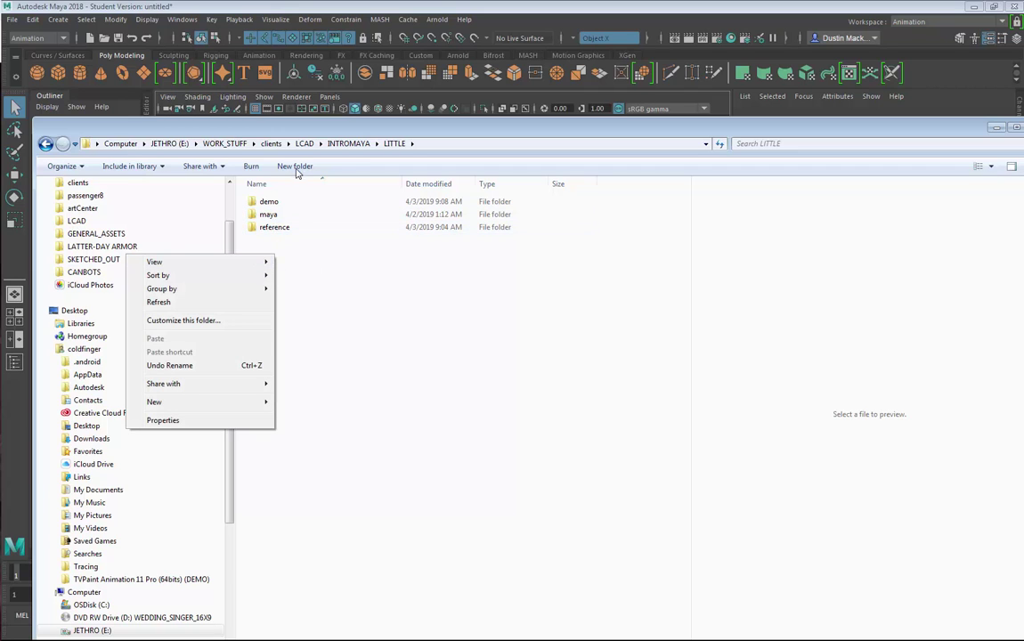
click(295, 167)
text(PHOTOS)
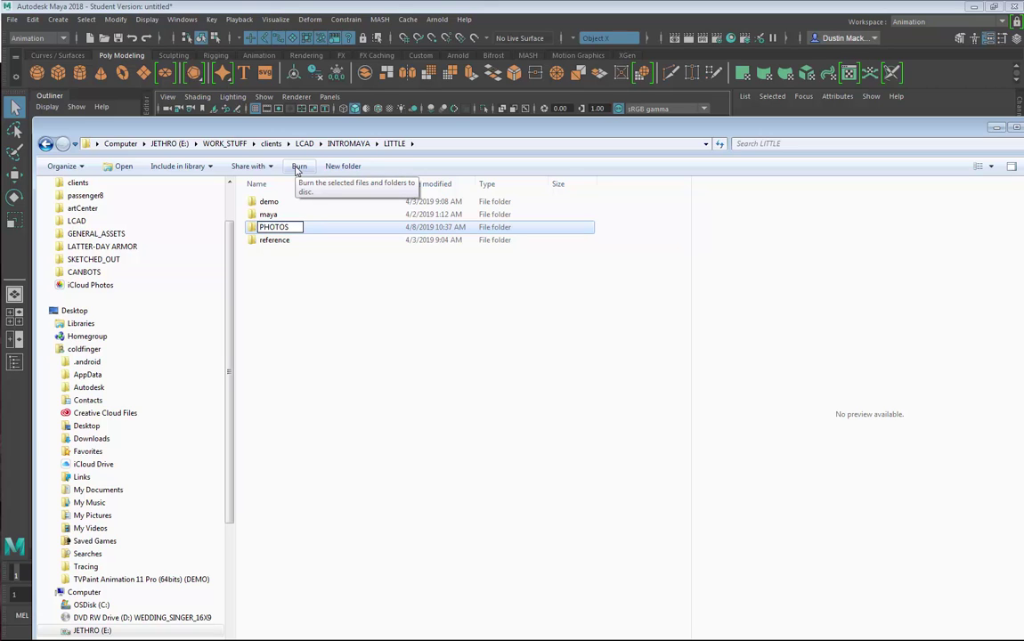
text(HOP)
key(Return)
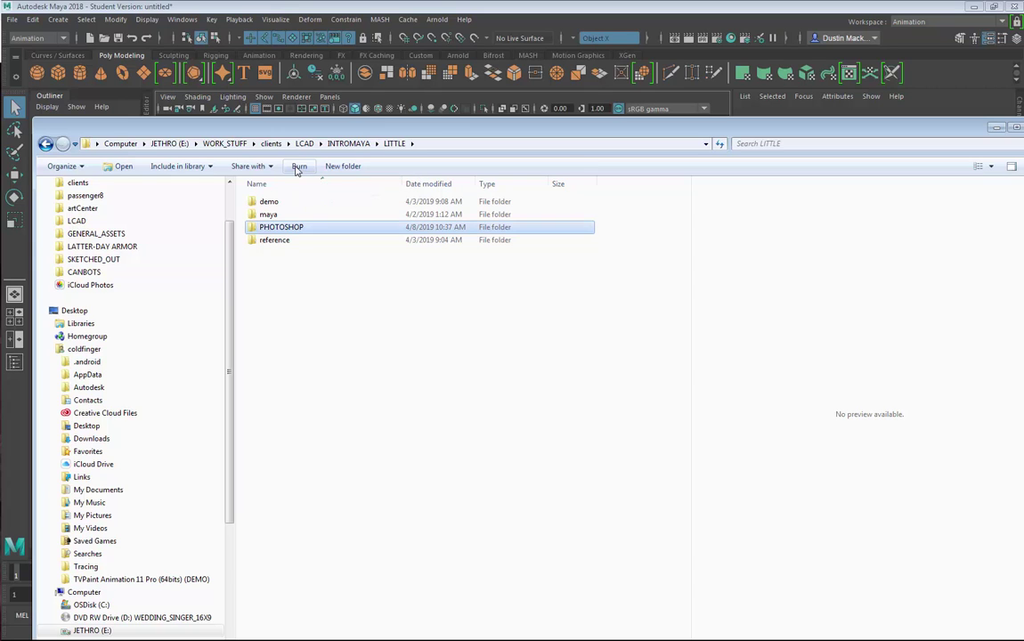
right_click(305, 319)
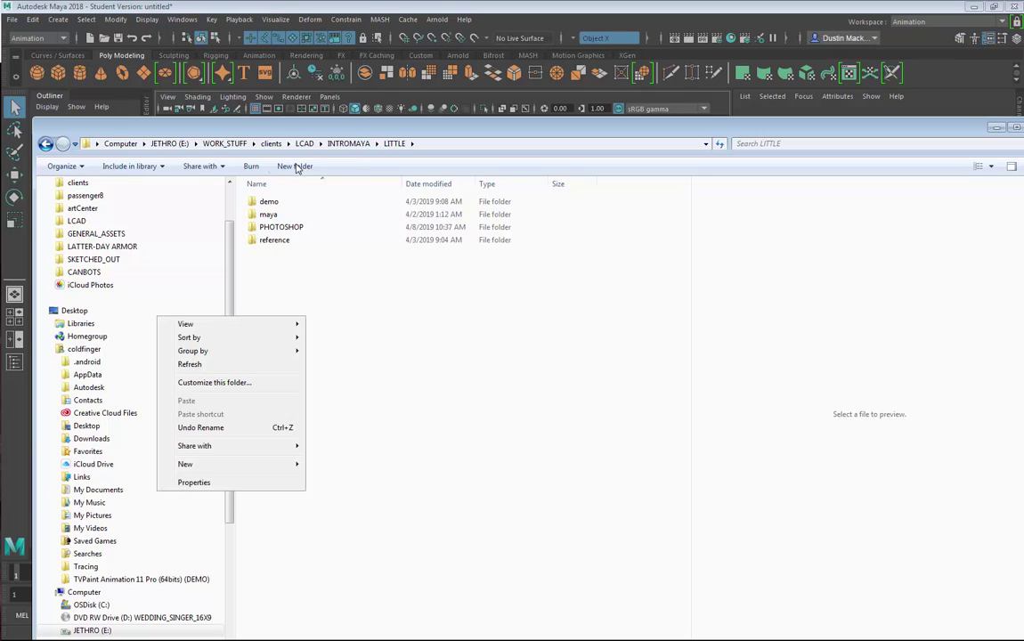
click(296, 168)
text(ZBRUSH)
key(Return)
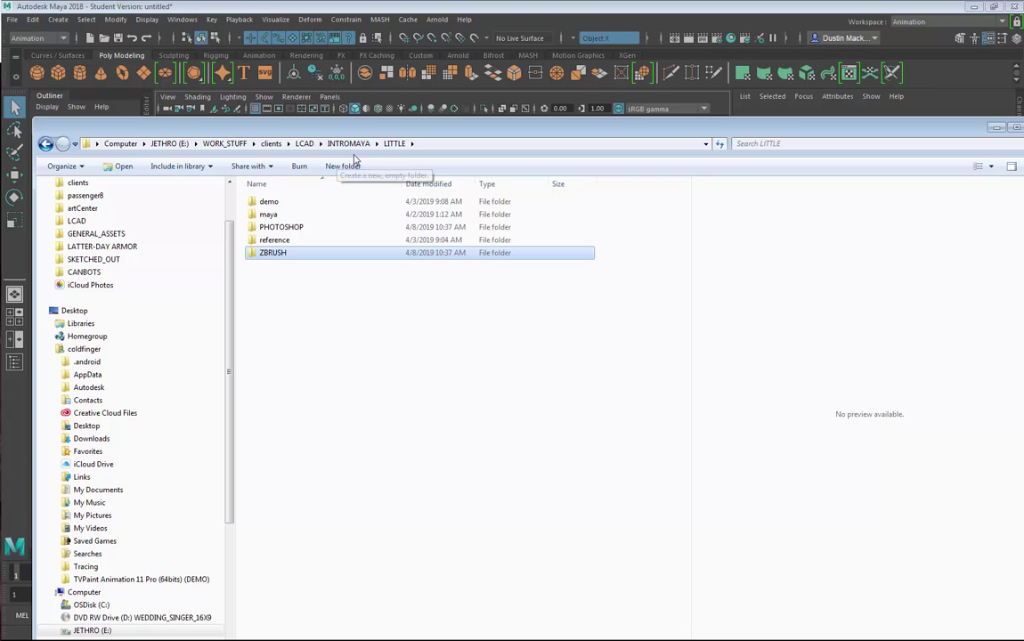
Step: Create a new CAMTASIA folder in LITTLE
drag(354, 129, 378, 91)
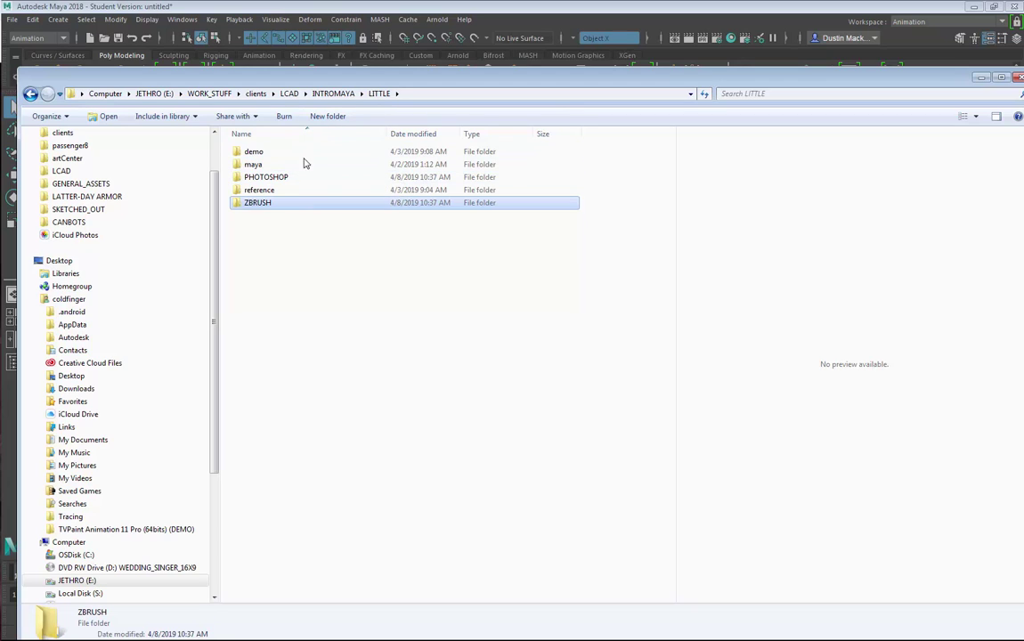
click(255, 167)
click(256, 177)
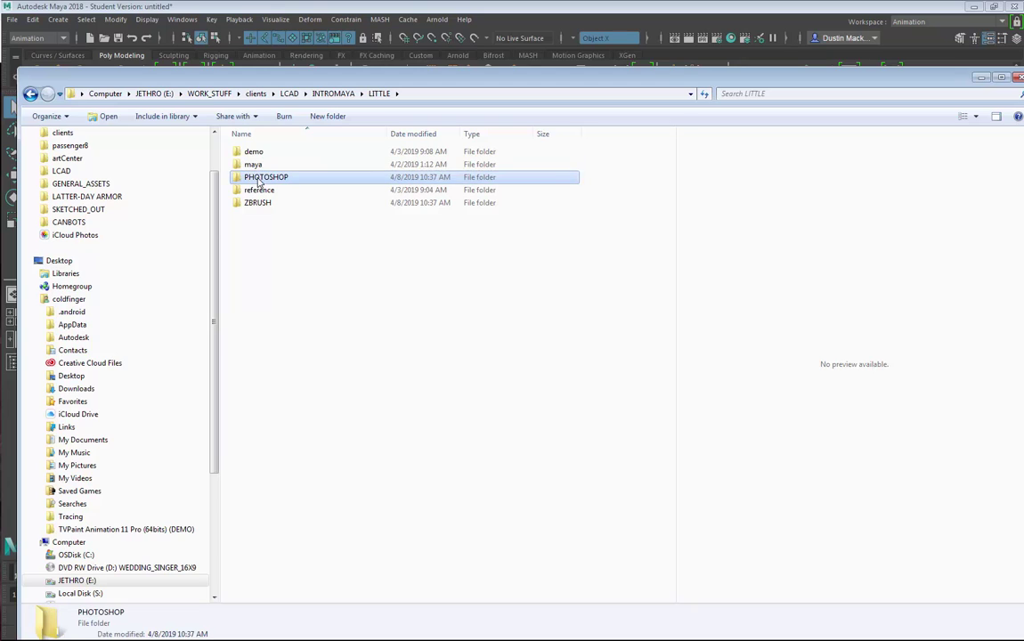
click(259, 204)
click(258, 190)
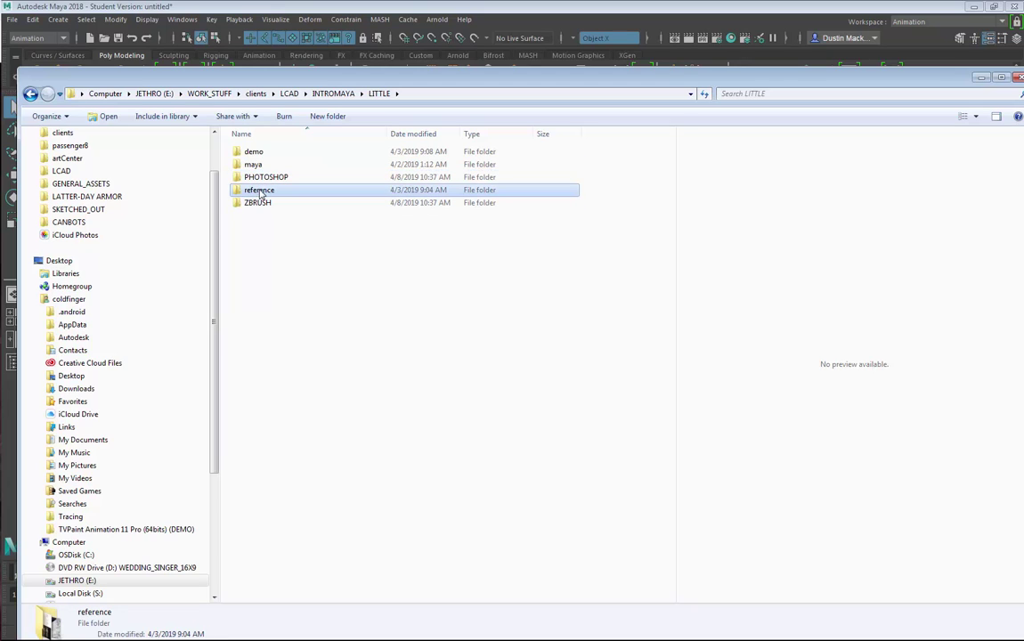
click(260, 154)
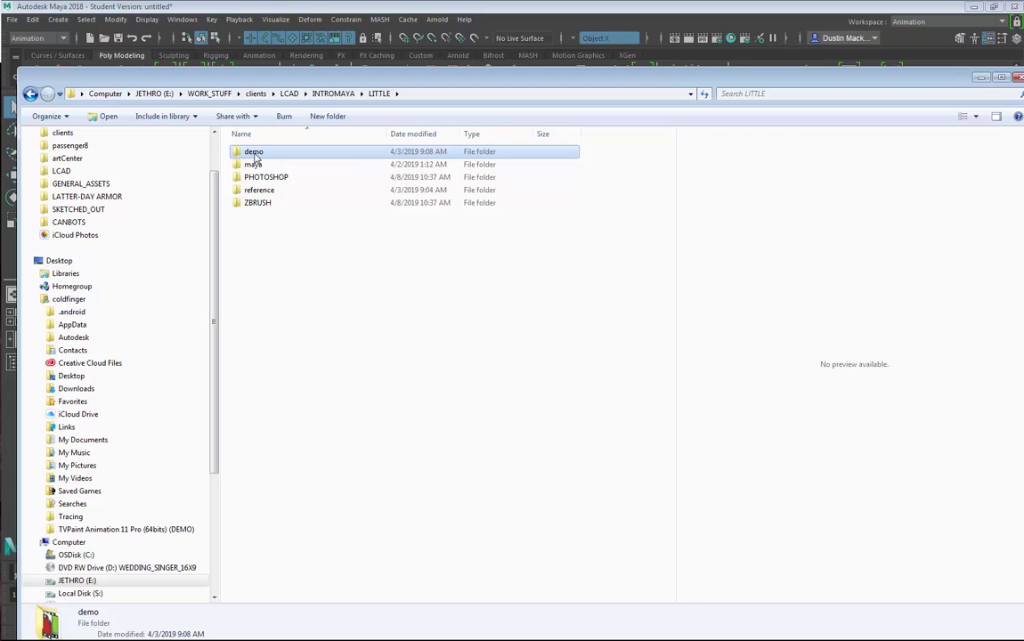
click(328, 116)
text(CAMTASIA)
key(Return)
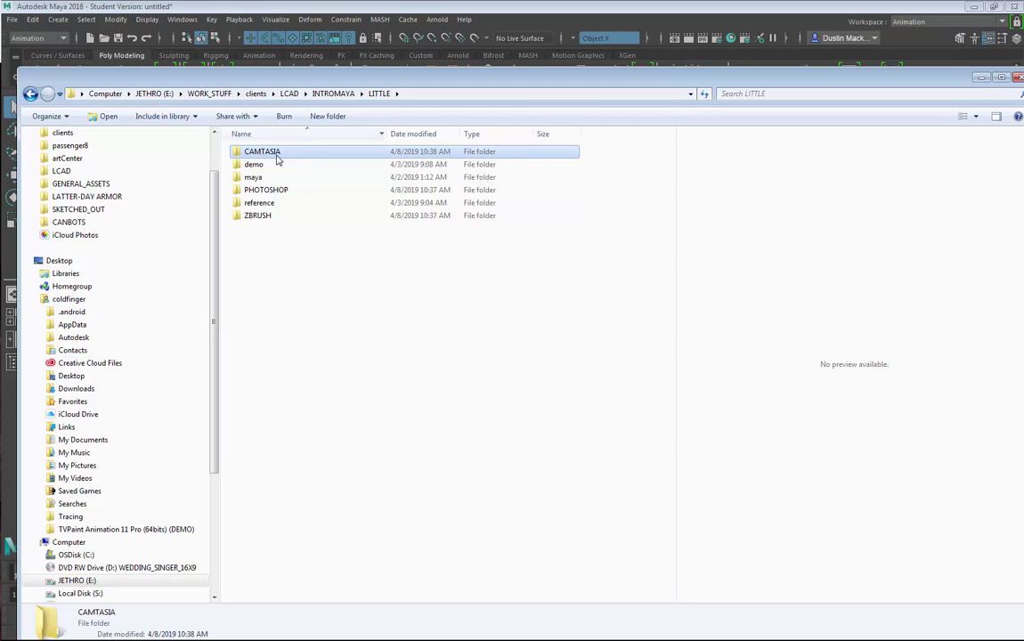
Step: Move the demo folder into reference and minimize Explorer to return to Maya
drag(254, 165, 276, 206)
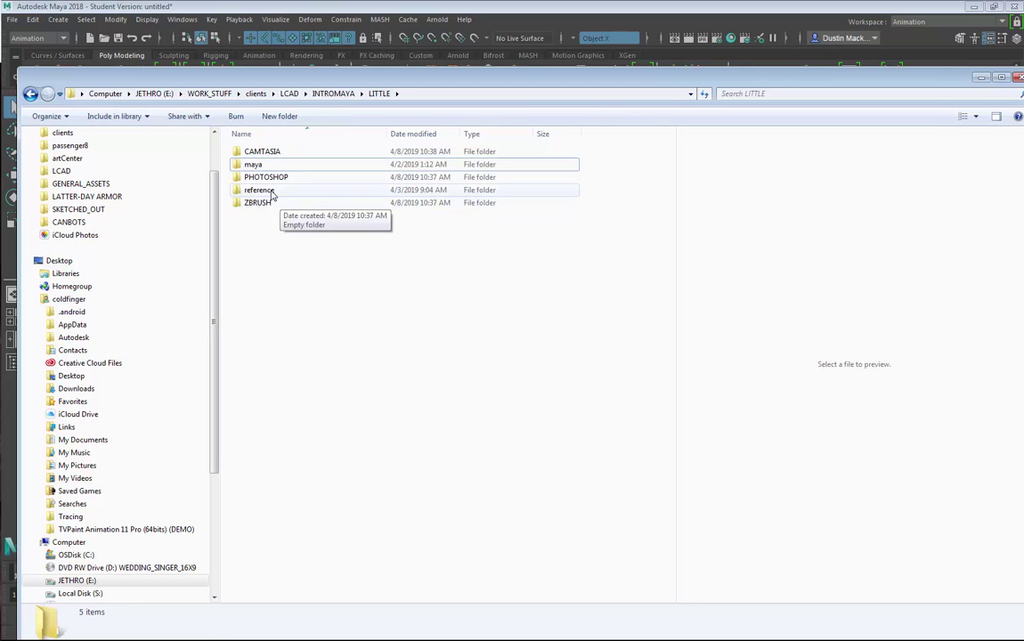
click(272, 193)
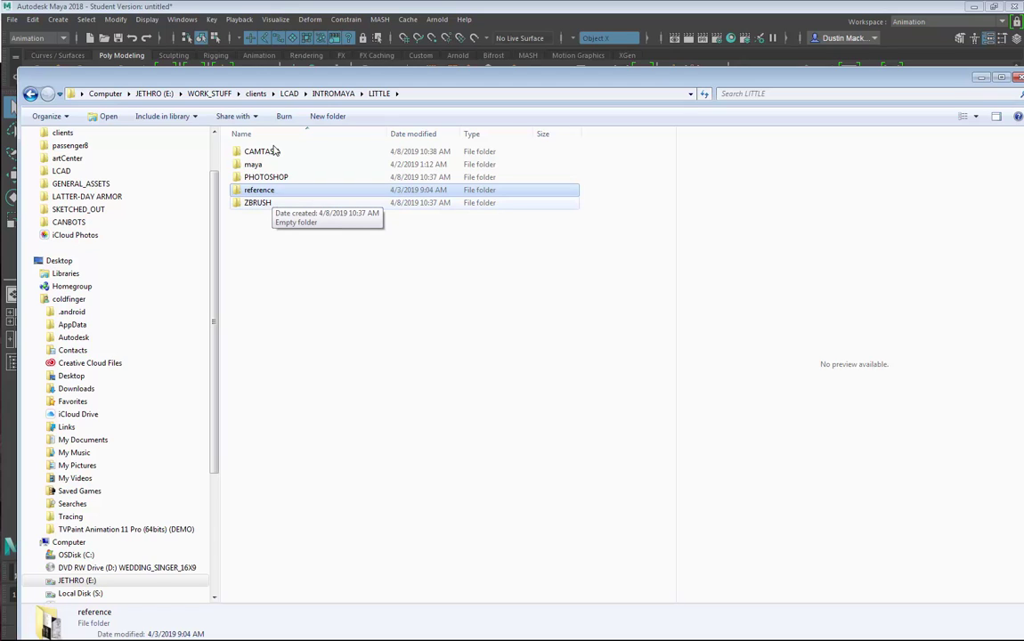
drag(341, 74, 374, 80)
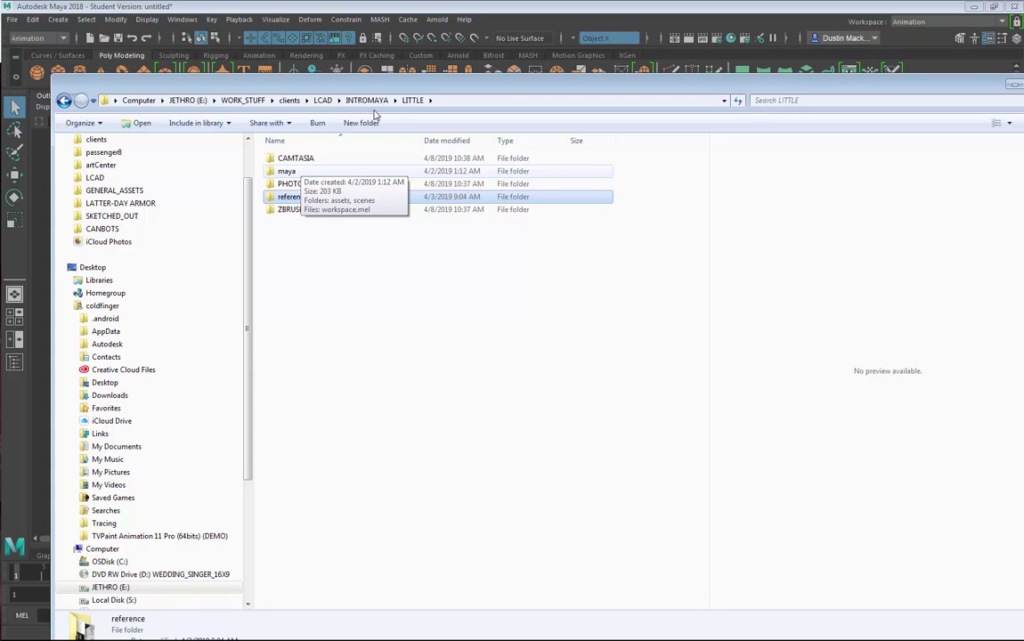
click(426, 15)
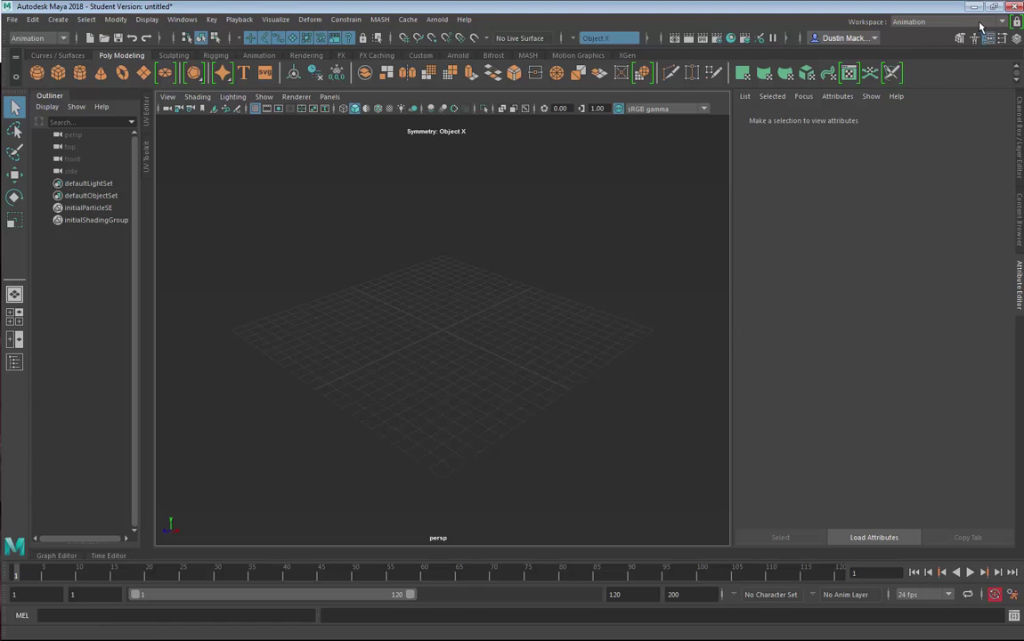
Step: Set the current project to the maya folder in INTROMAYA\LITTLE
click(16, 24)
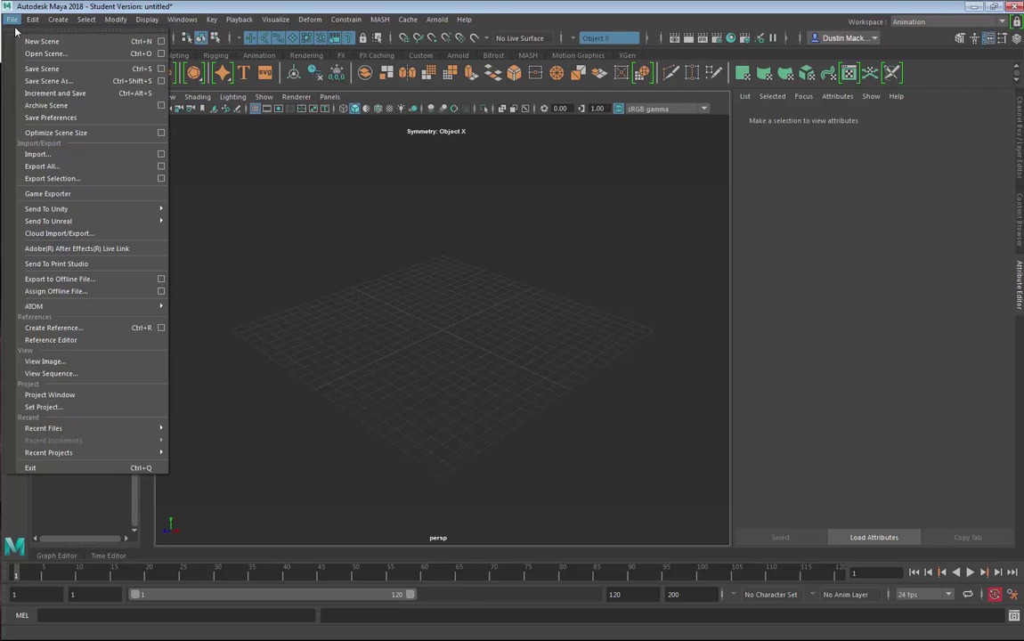
click(60, 407)
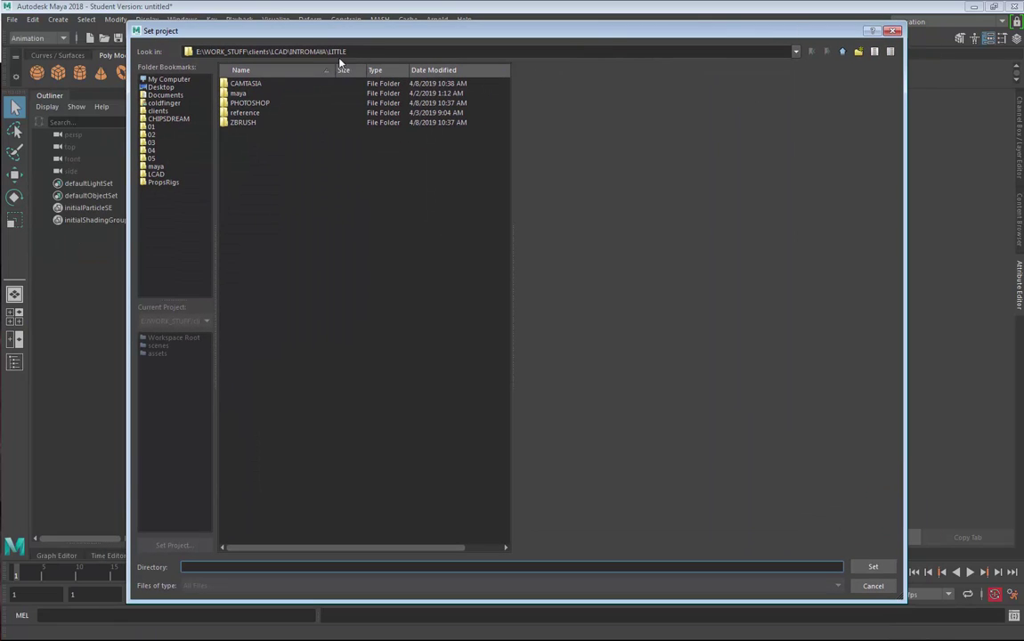
drag(291, 51, 496, 49)
key(BackSpace)
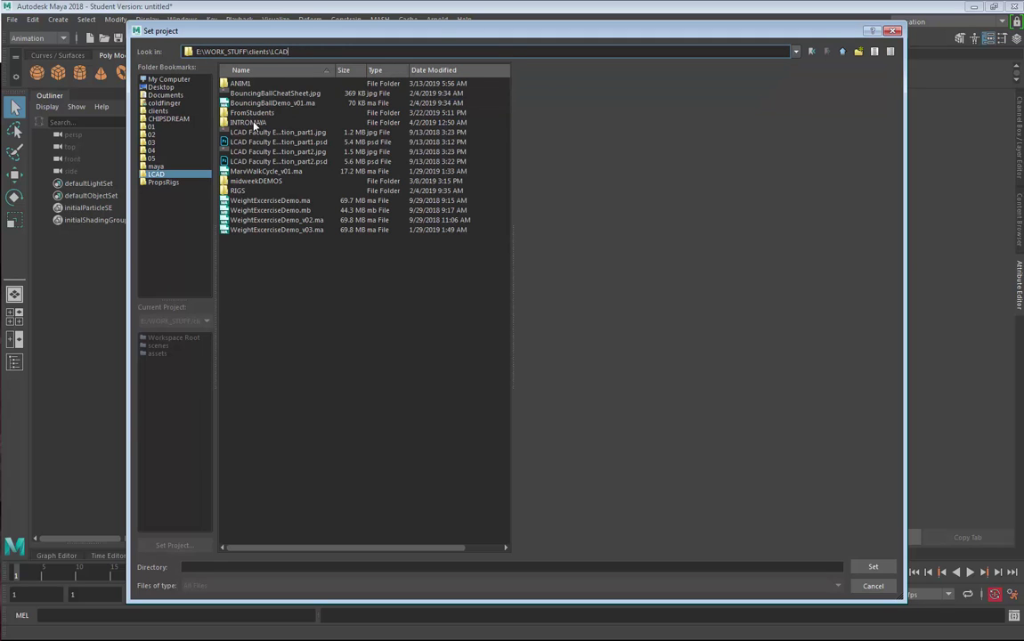
double_click(249, 122)
click(242, 132)
double_click(242, 132)
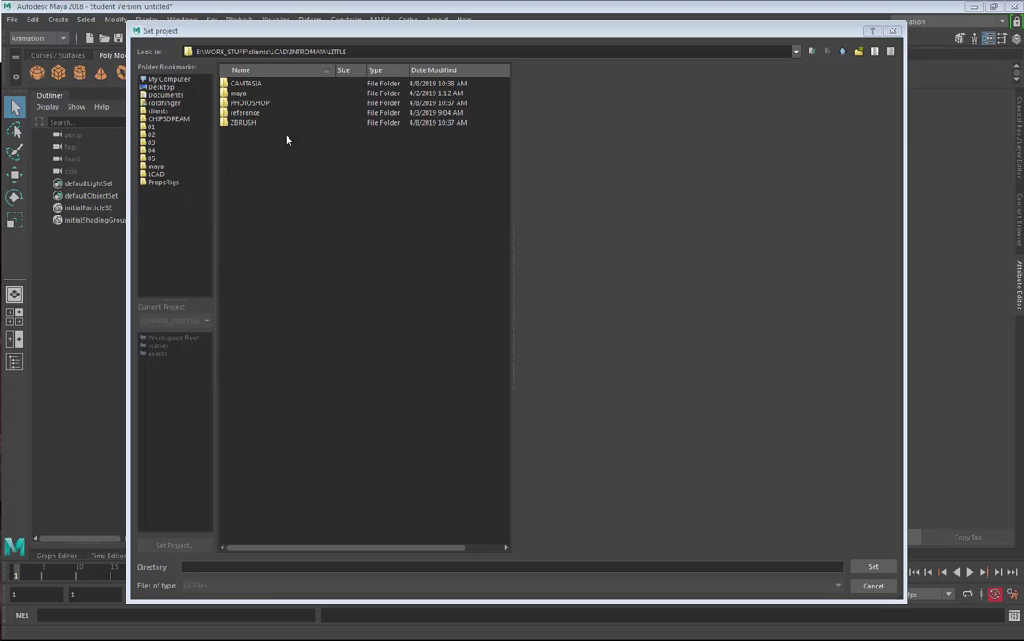
click(239, 93)
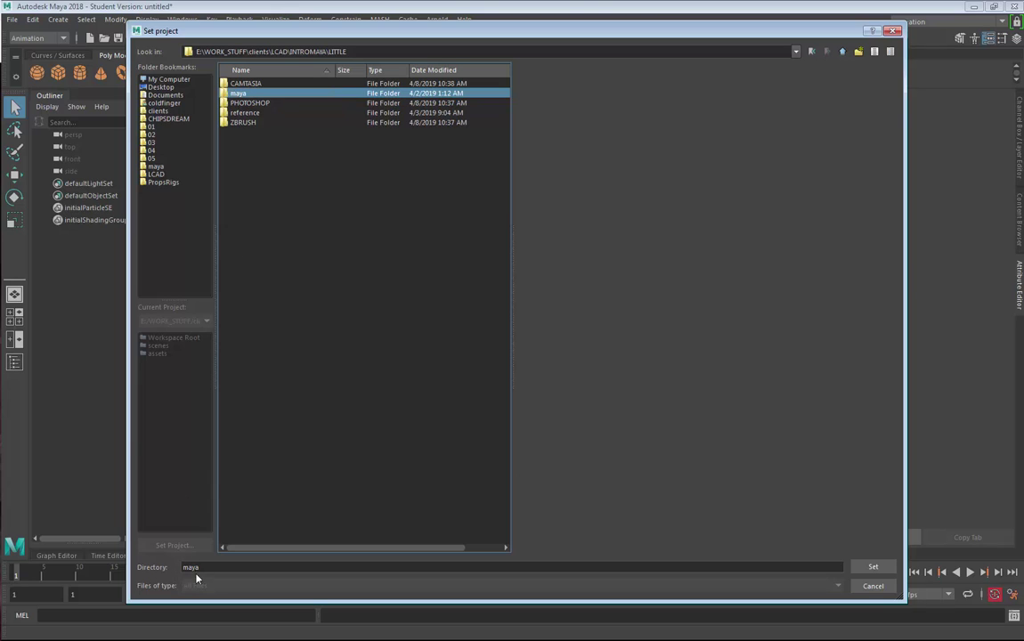
click(870, 570)
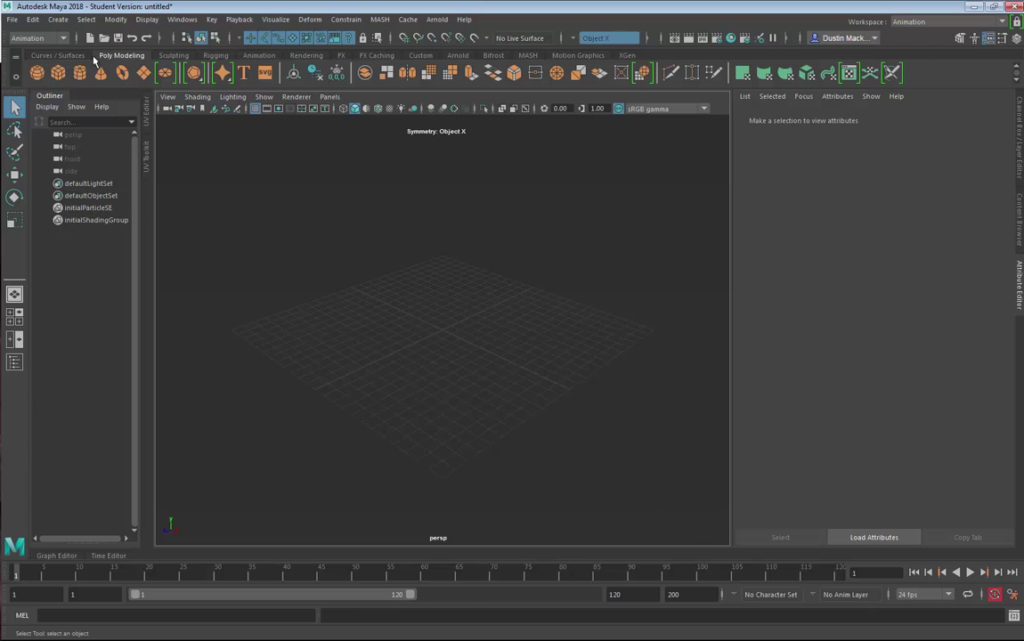
Step: Open the Project Window and expand Secondary Project Locations
click(12, 19)
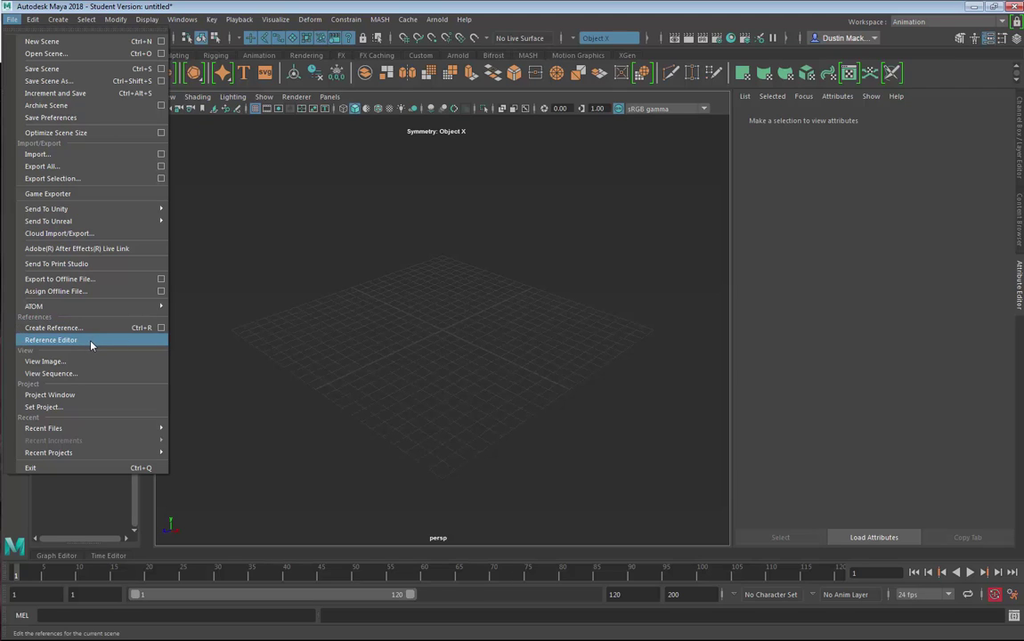
click(99, 398)
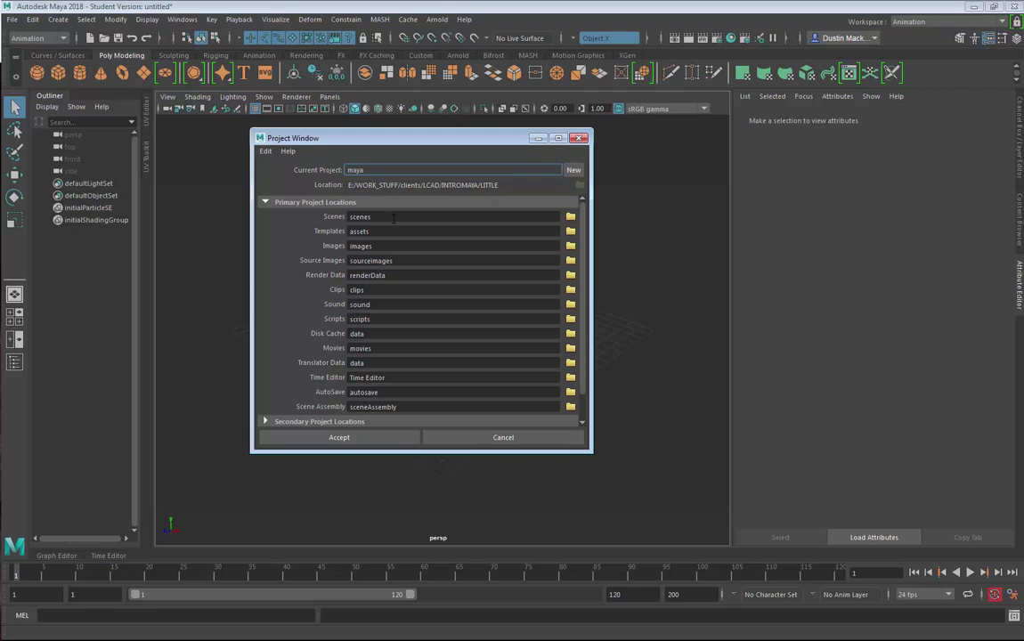
mouse_move(583, 216)
mouse_down()
mouse_move(582, 250)
mouse_move(584, 208)
mouse_up()
scroll(356, 391, down, 1)
click(267, 392)
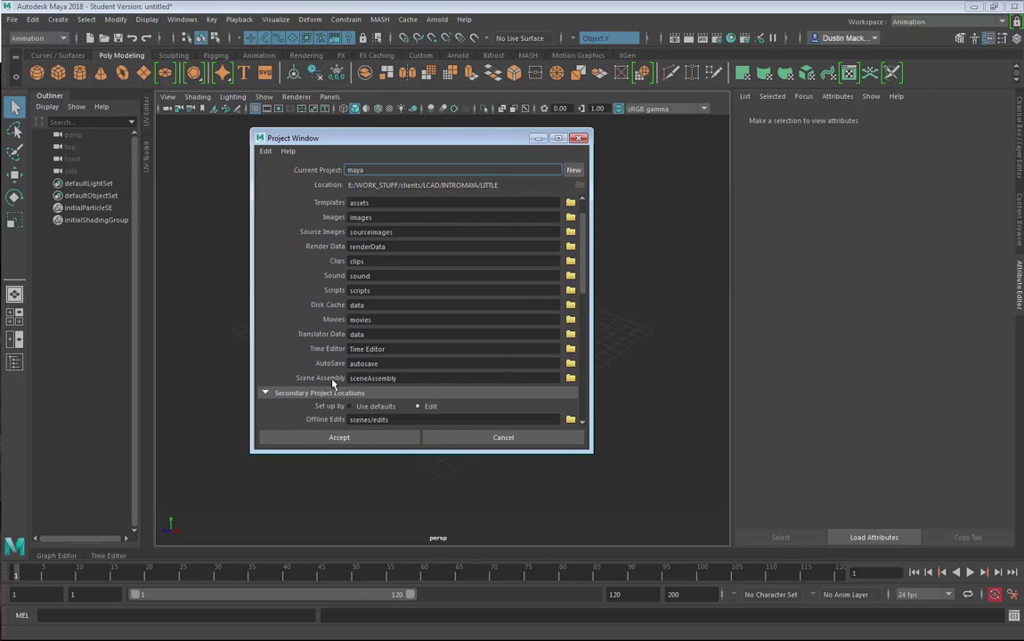
scroll(316, 374, down, 3)
scroll(312, 367, down, 3)
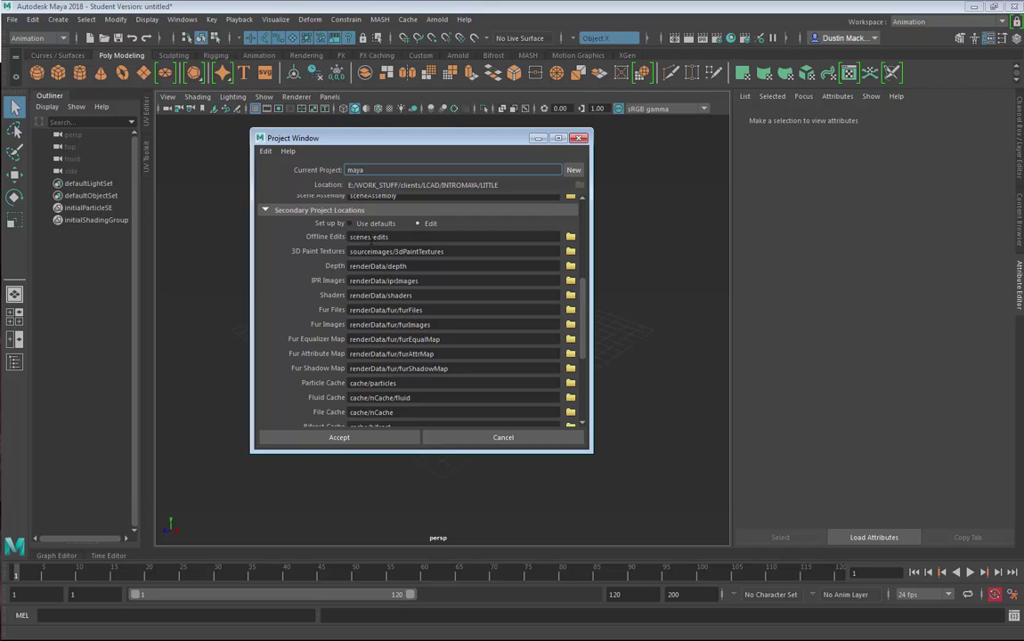
Step: Switch the secondary locations to Edit and delete the Offline Edits path
click(372, 223)
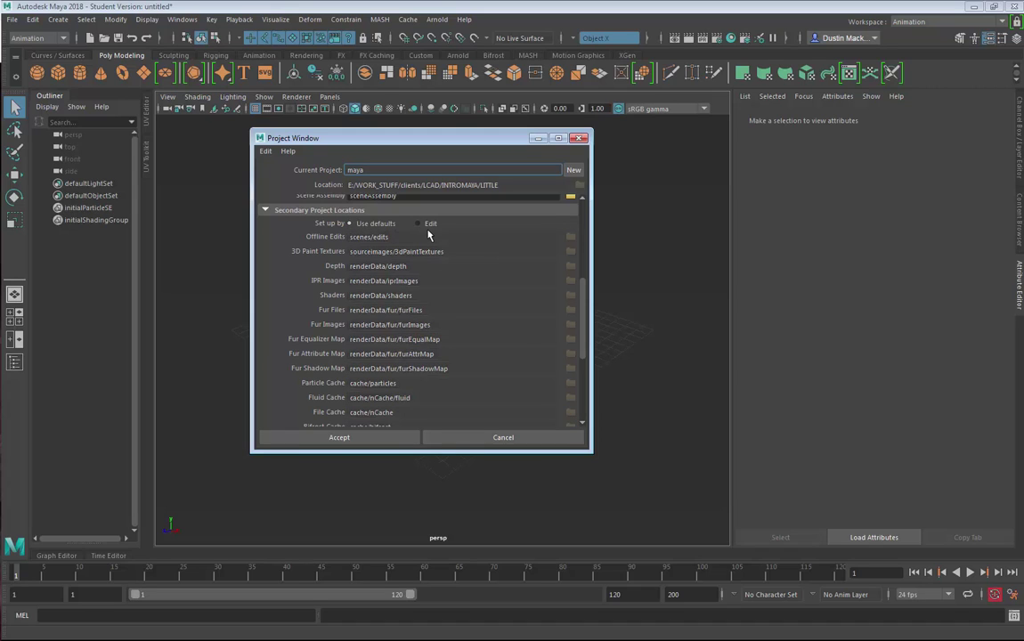
click(420, 223)
drag(397, 236, 335, 252)
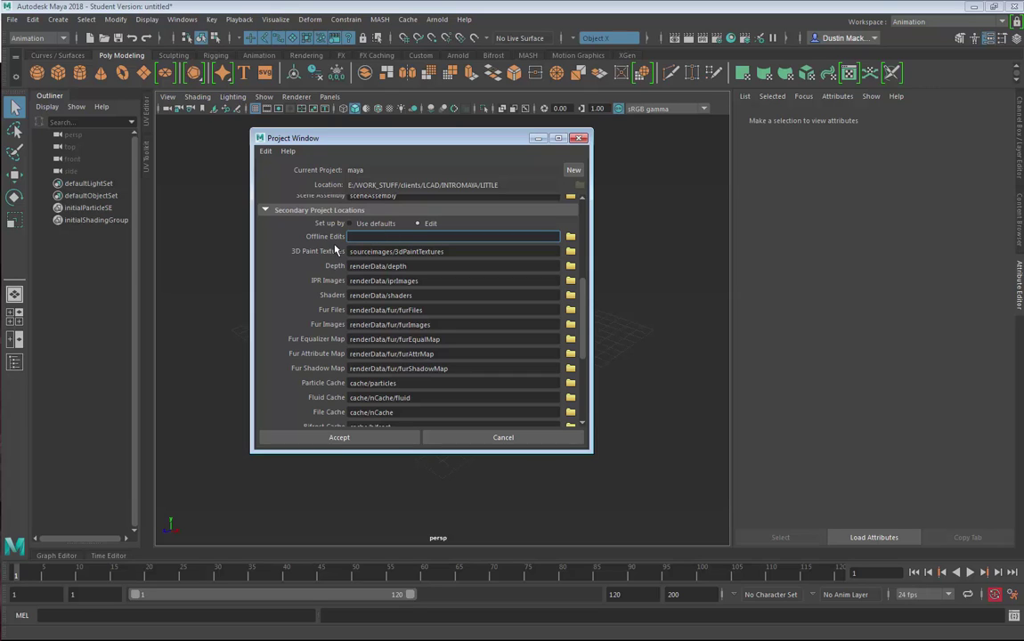
key(BackSpace)
click(389, 252)
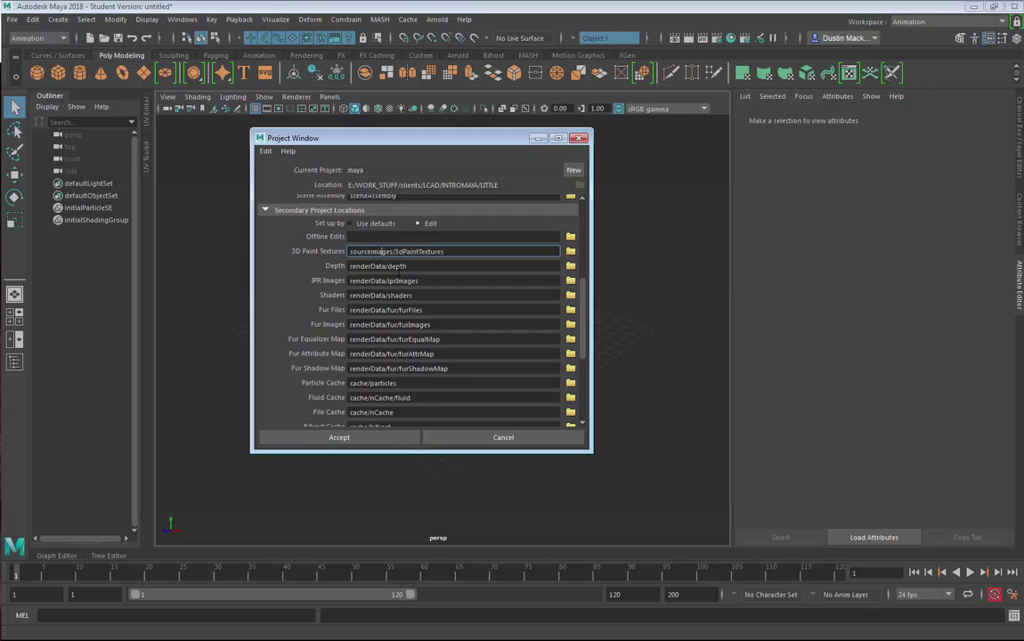
scroll(355, 240, down, 3)
scroll(390, 263, down, 1)
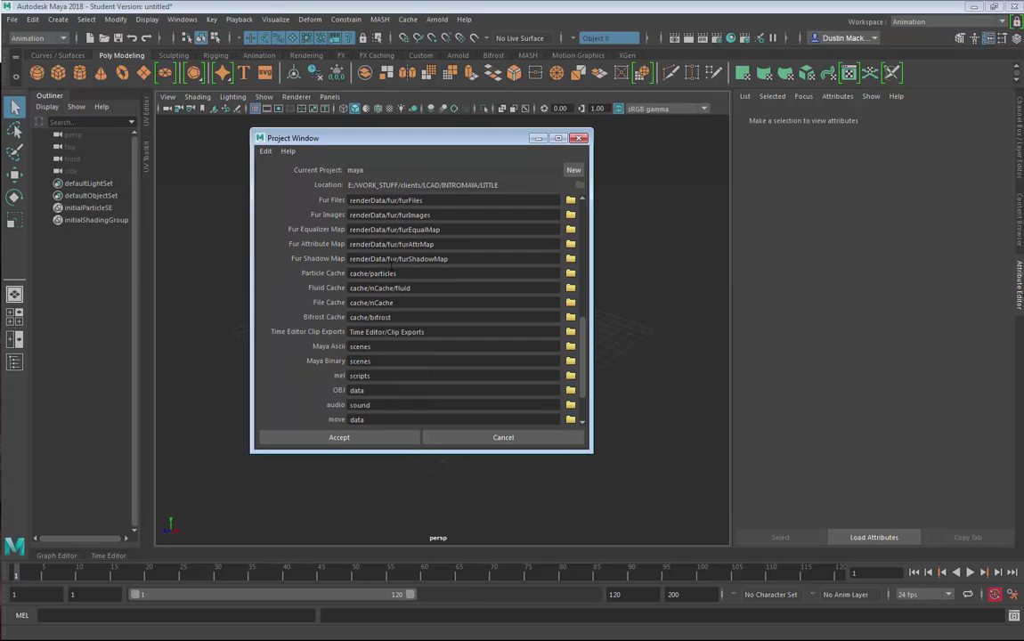
scroll(384, 254, up, 3)
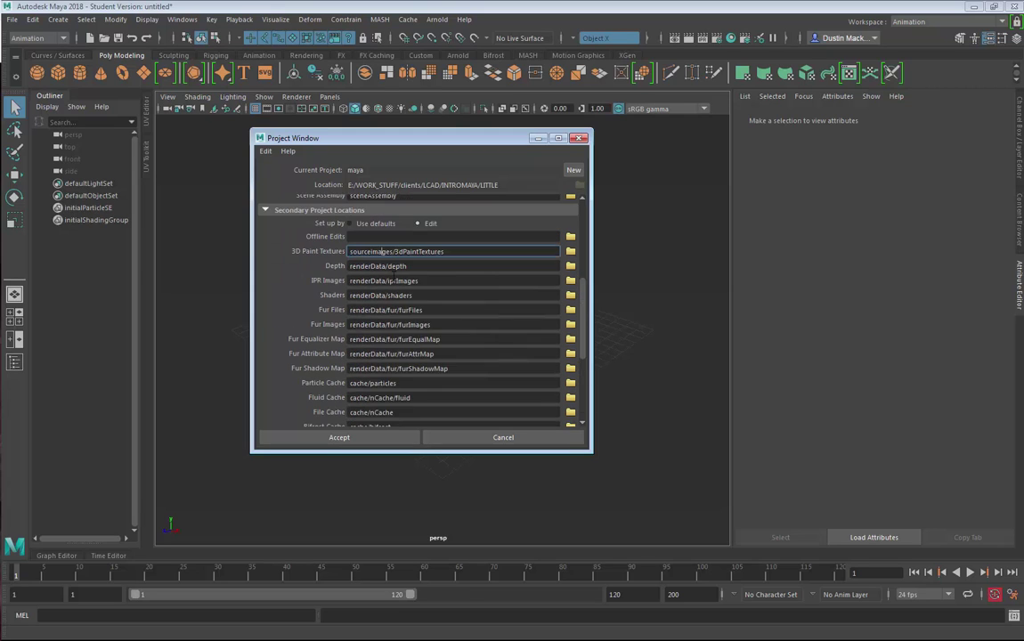
scroll(388, 280, down, 5)
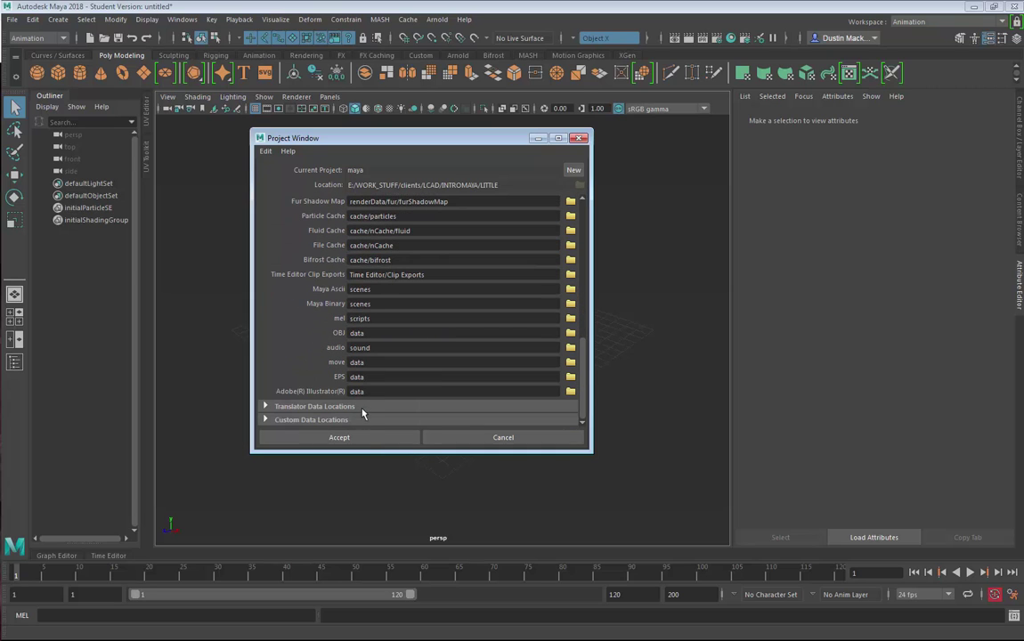
Step: Review the Translator Data Locations and accept the project settings
click(356, 405)
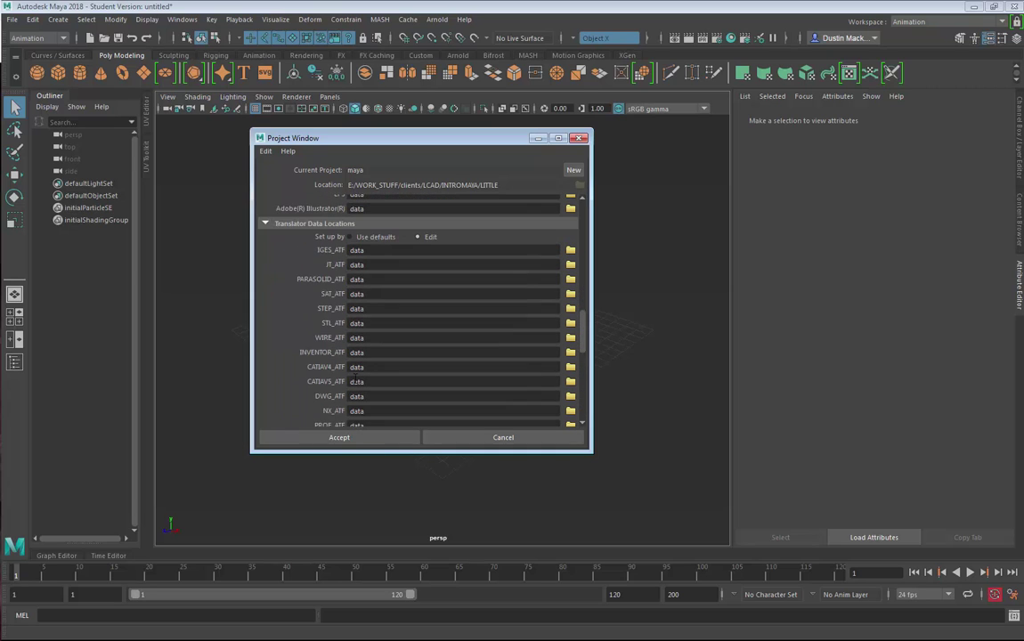
scroll(351, 374, down, 3)
scroll(352, 374, down, 2)
scroll(355, 381, up, 10)
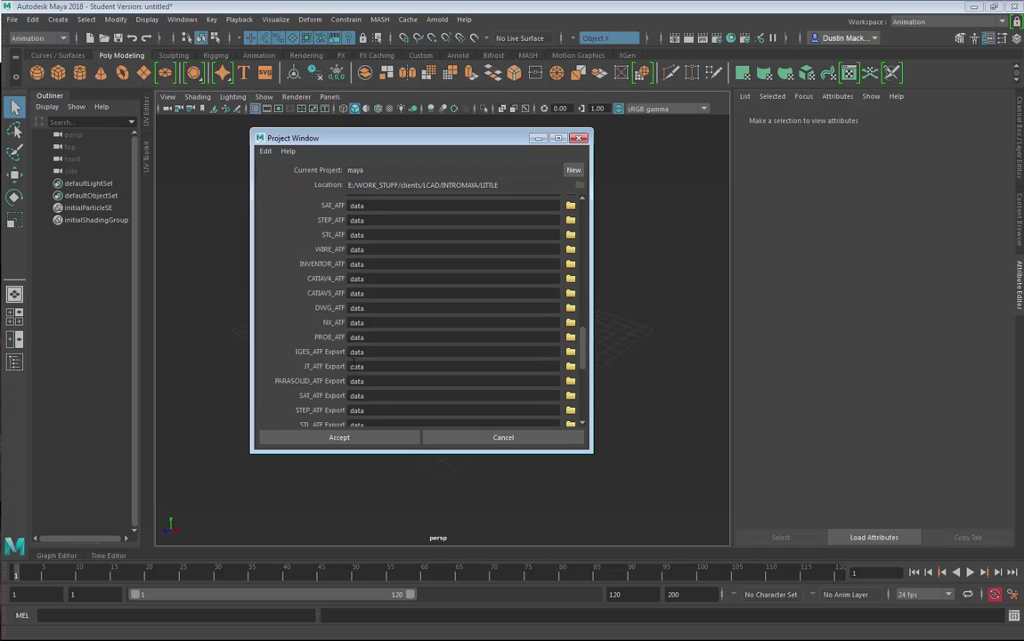
scroll(354, 356, up, 10)
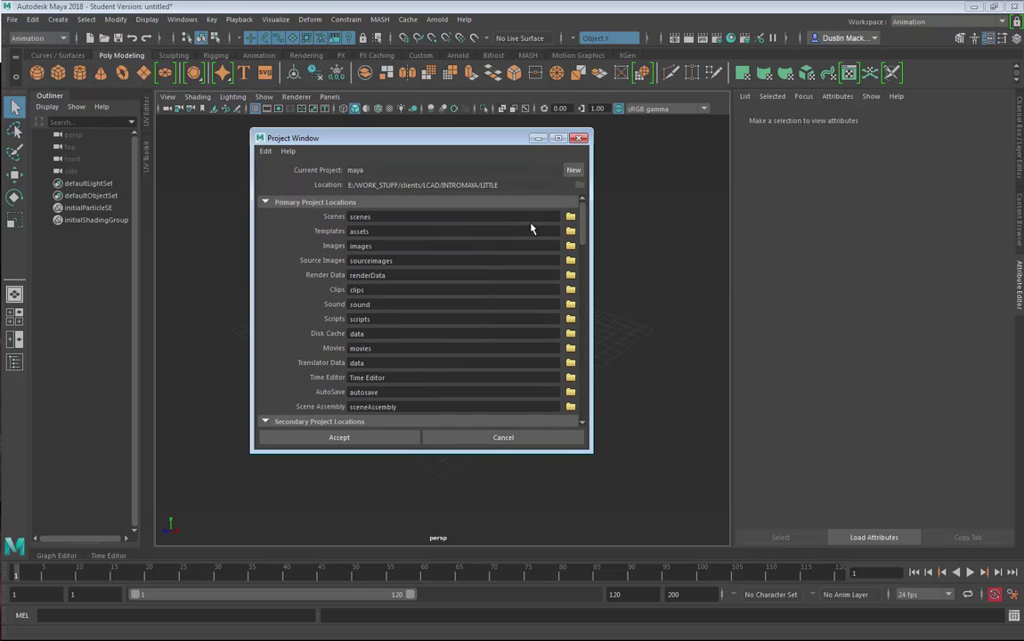
scroll(582, 223, down, 1)
scroll(581, 222, up, 1)
click(385, 439)
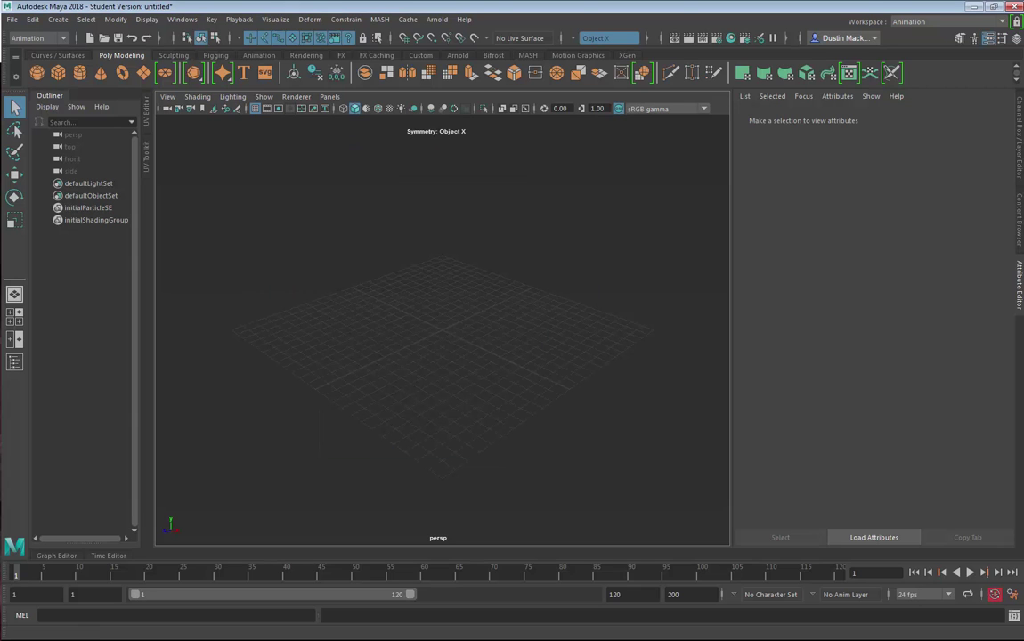
Step: Check little_Model_v01.ma in the maya project's assets folder, then open the empty scenes folder
key(alt+Tab)
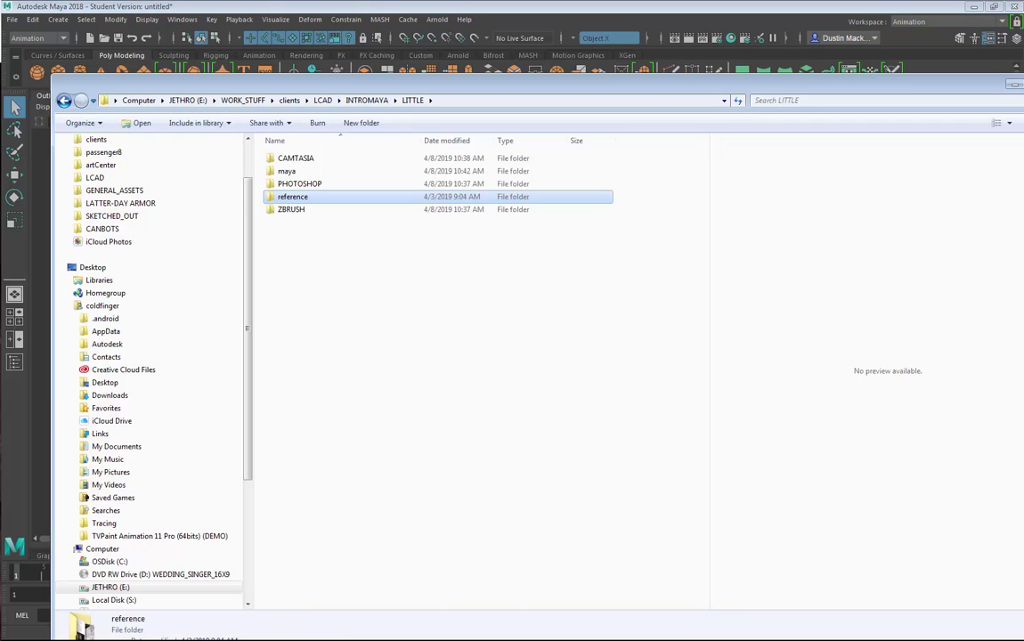
double_click(336, 175)
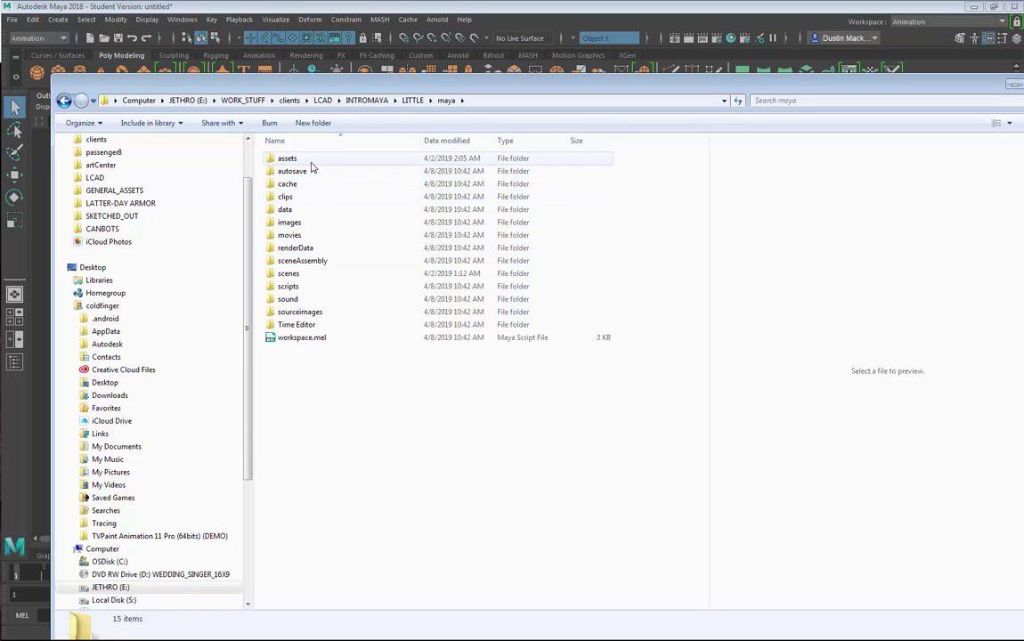
click(308, 277)
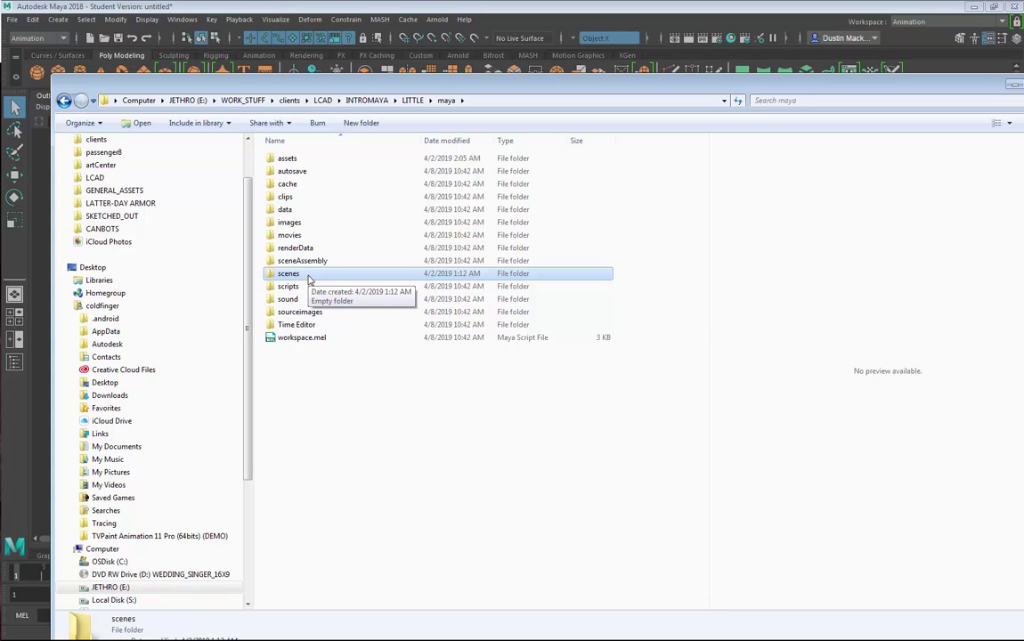
click(287, 160)
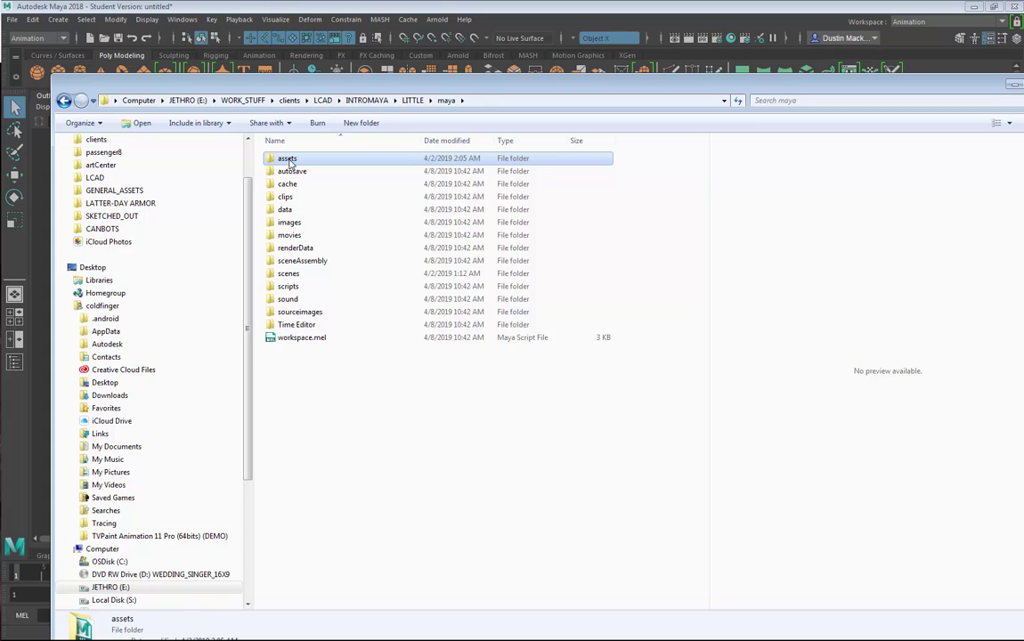
double_click(289, 160)
click(292, 166)
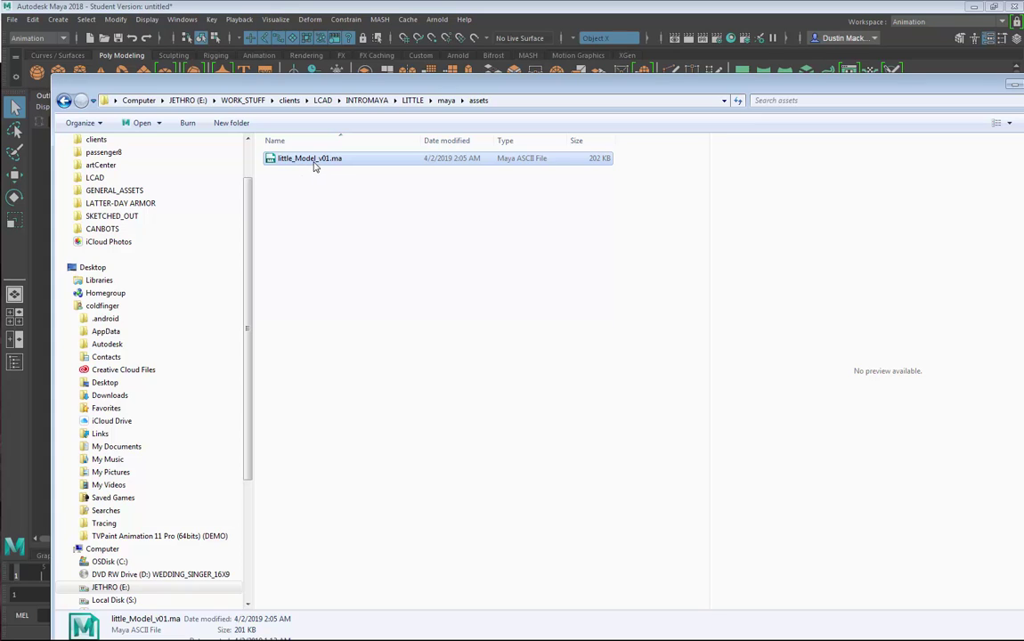
click(446, 101)
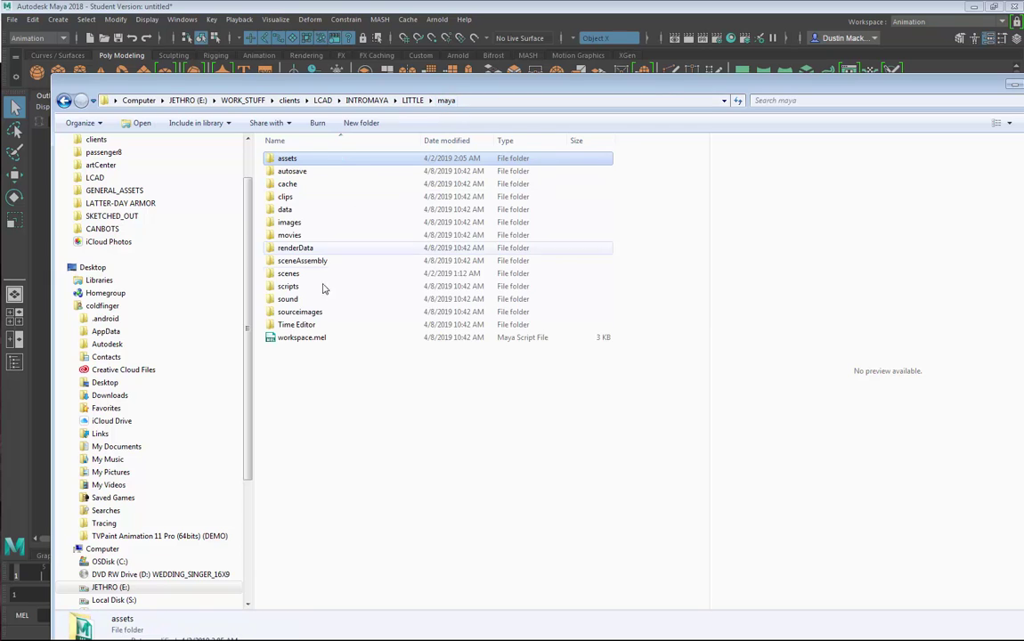
double_click(306, 278)
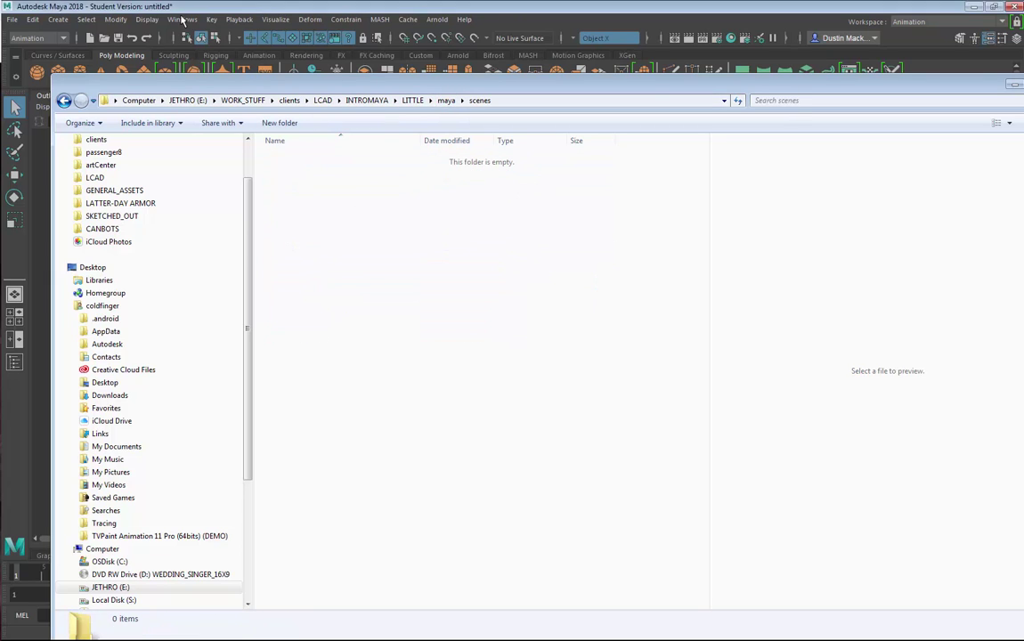
key(Escape)
Step: Save the scene as little_layout_v01.ma, continuing past the student version warning
click(12, 19)
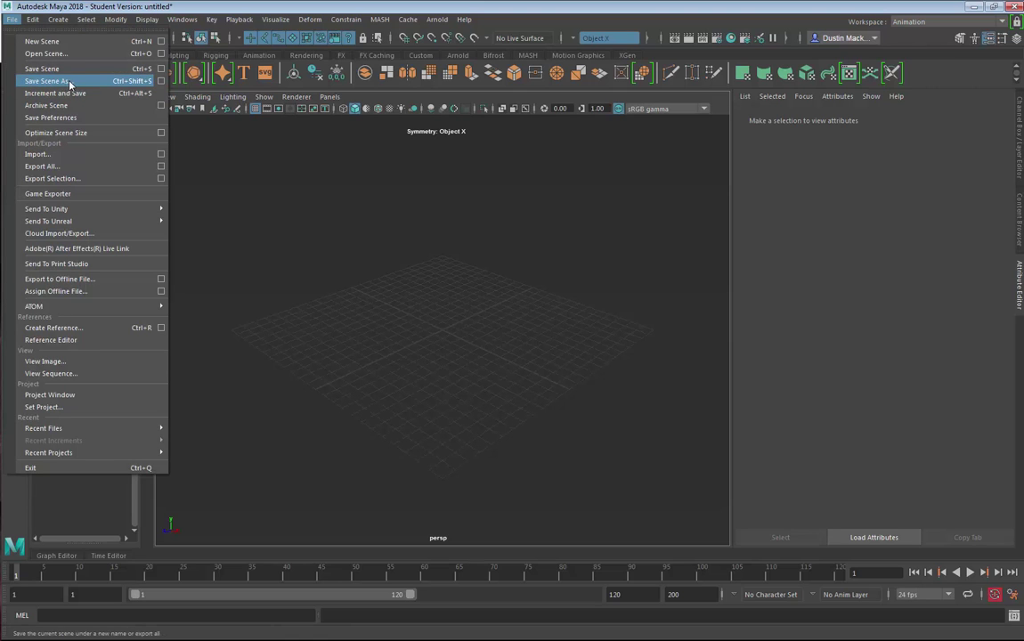
click(55, 81)
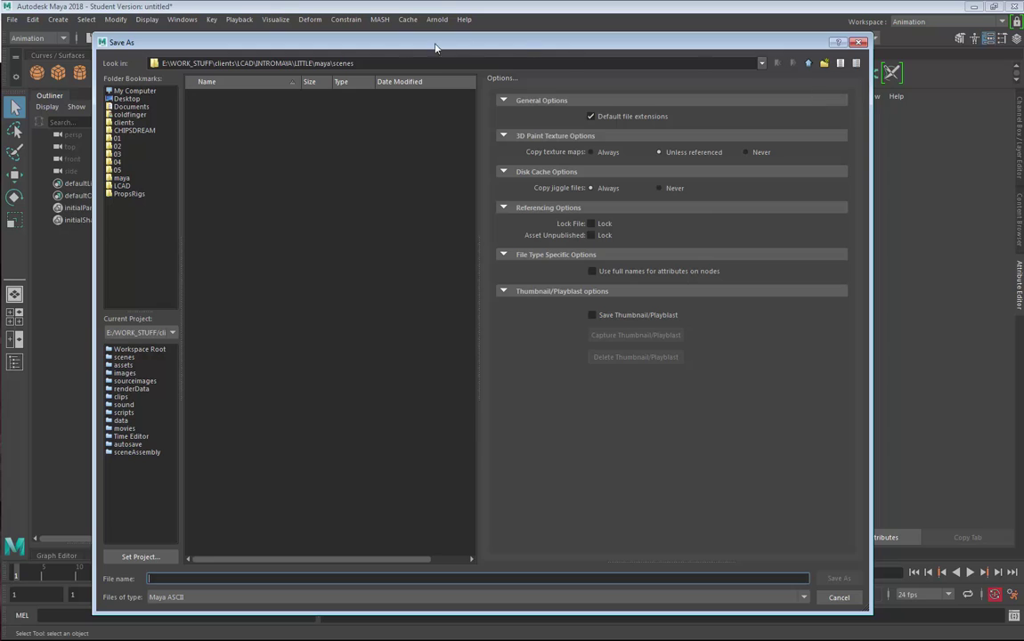
drag(147, 57, 372, 64)
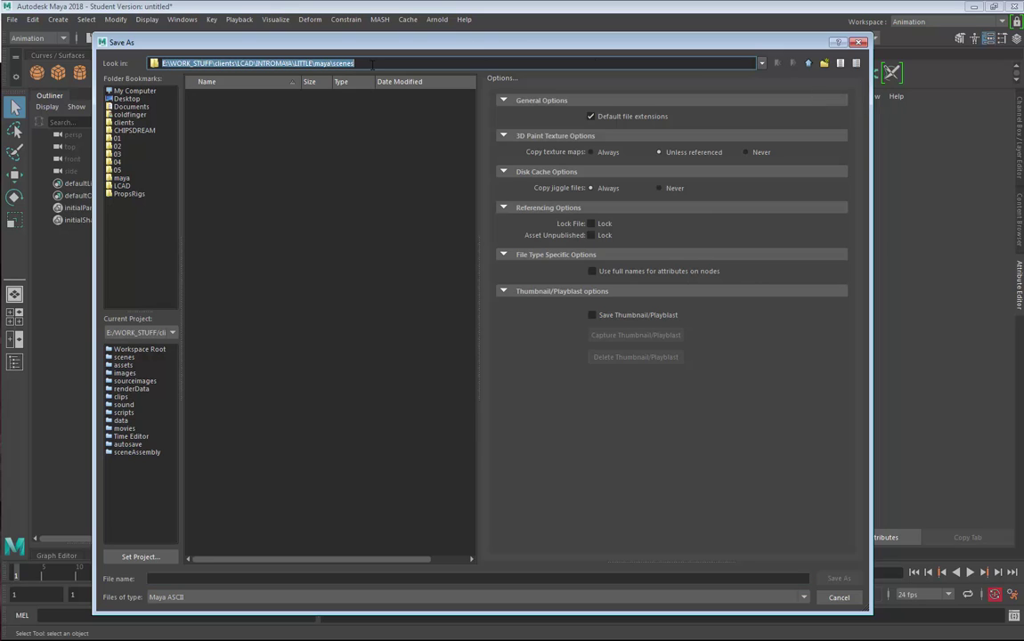
click(189, 579)
text(little_a)
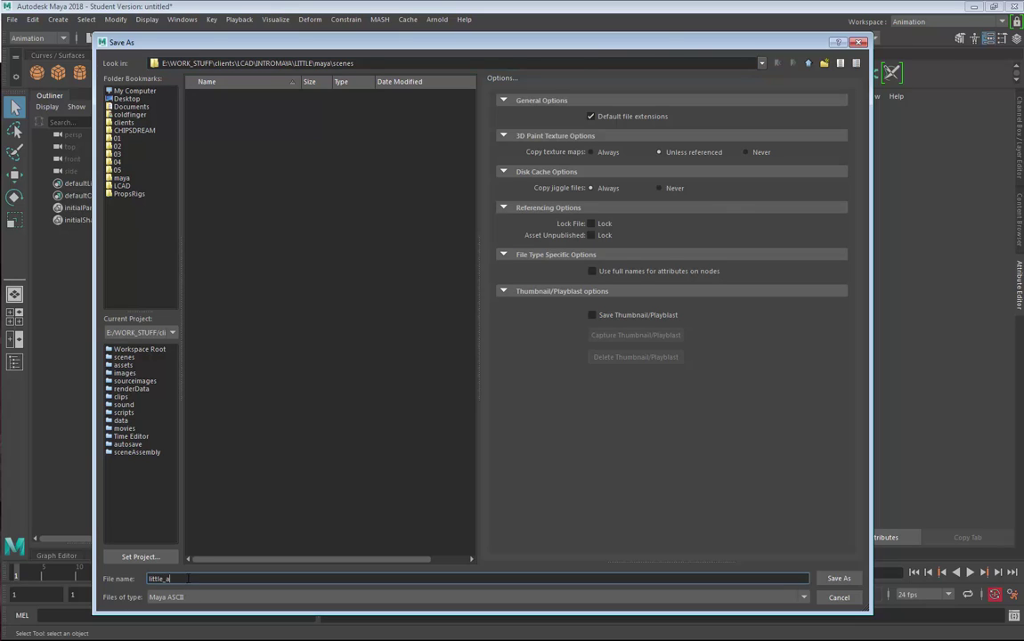
key(BackSpace)
text(layout_v01)
click(844, 578)
click(472, 338)
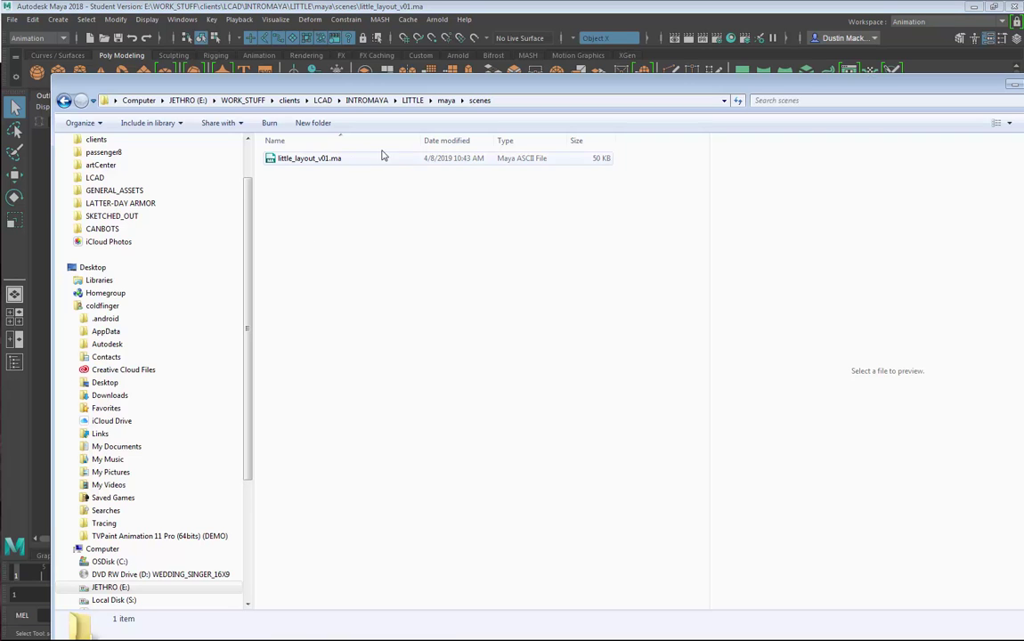
Step: Confirm the project's images folder is empty, then open sourceimages showing 3dPaintTextures
drag(450, 86, 450, 68)
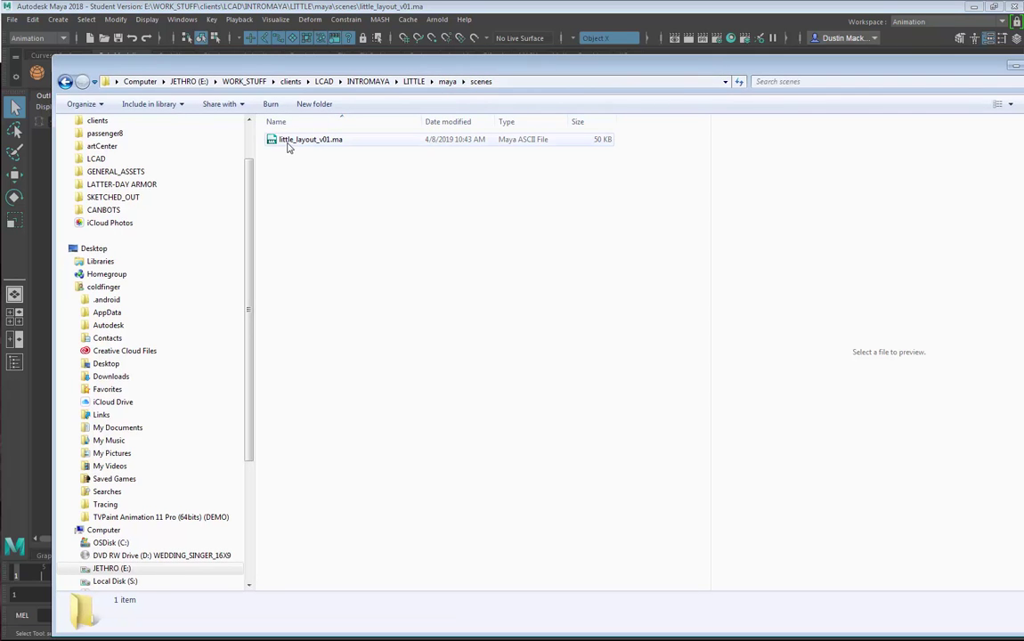
click(447, 81)
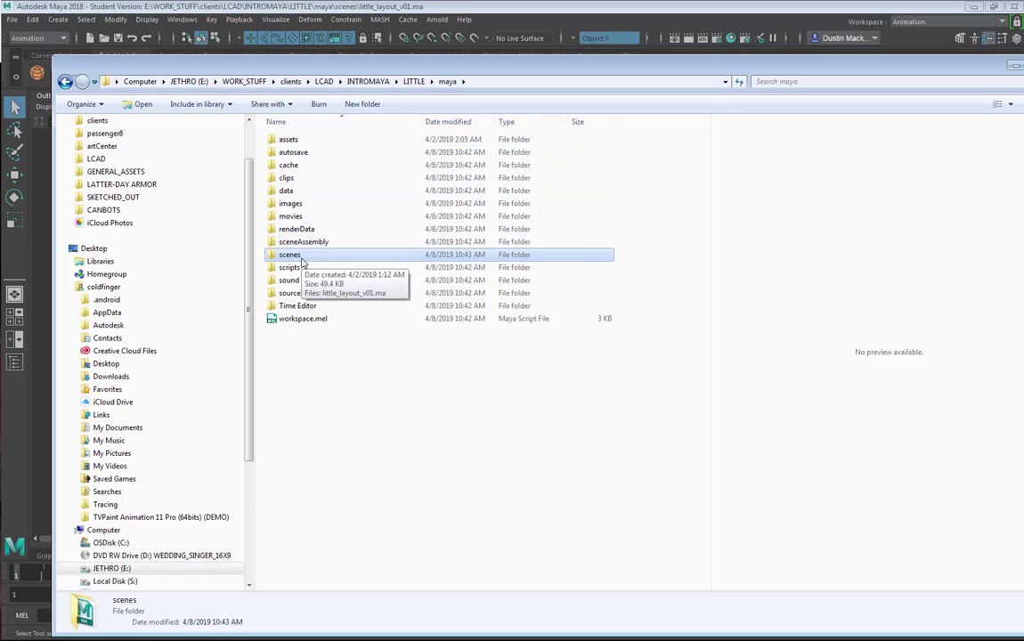
double_click(303, 204)
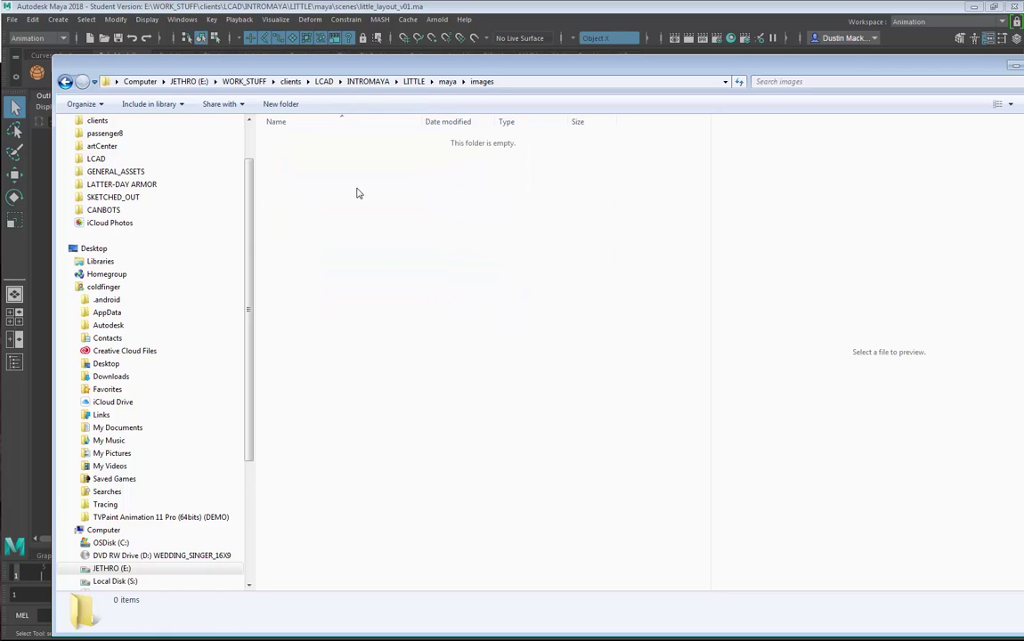
click(448, 82)
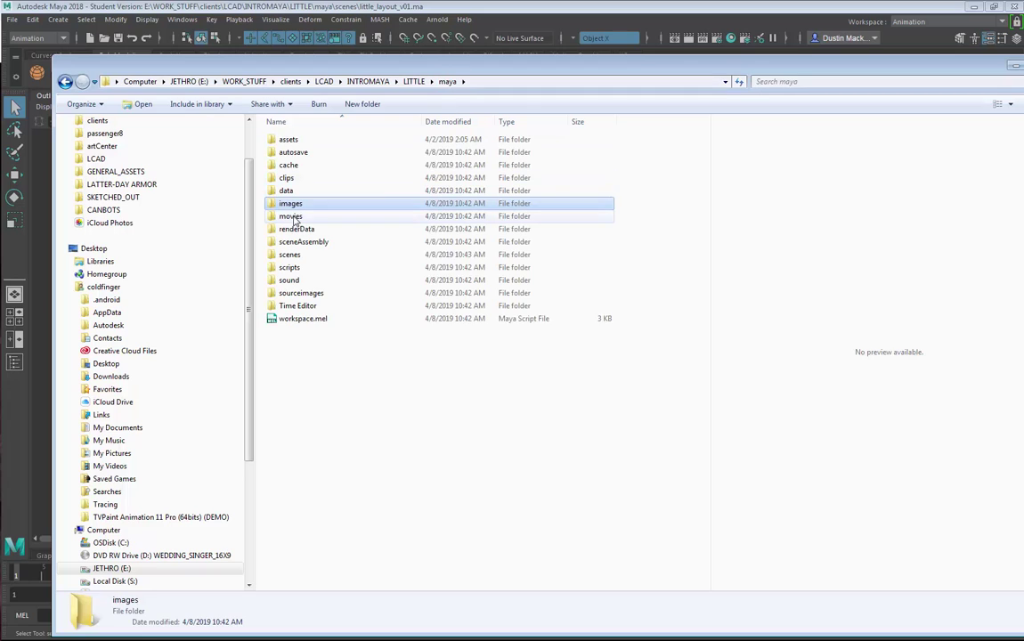
double_click(303, 294)
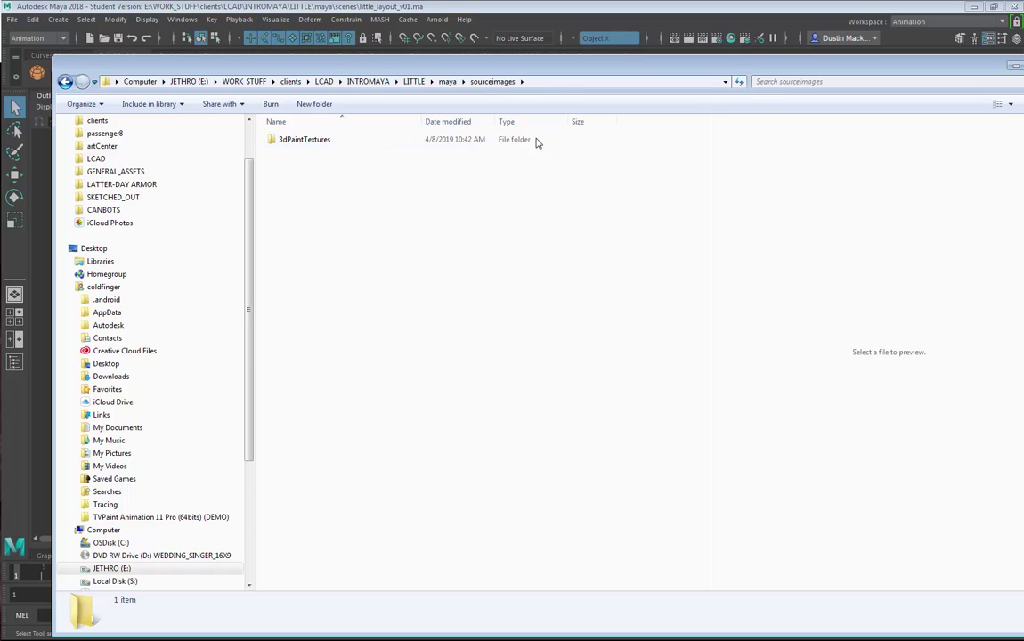
drag(466, 72, 435, 49)
Step: Create a PSD folder in sourceimages and go back up to the maya project folder
right_click(289, 201)
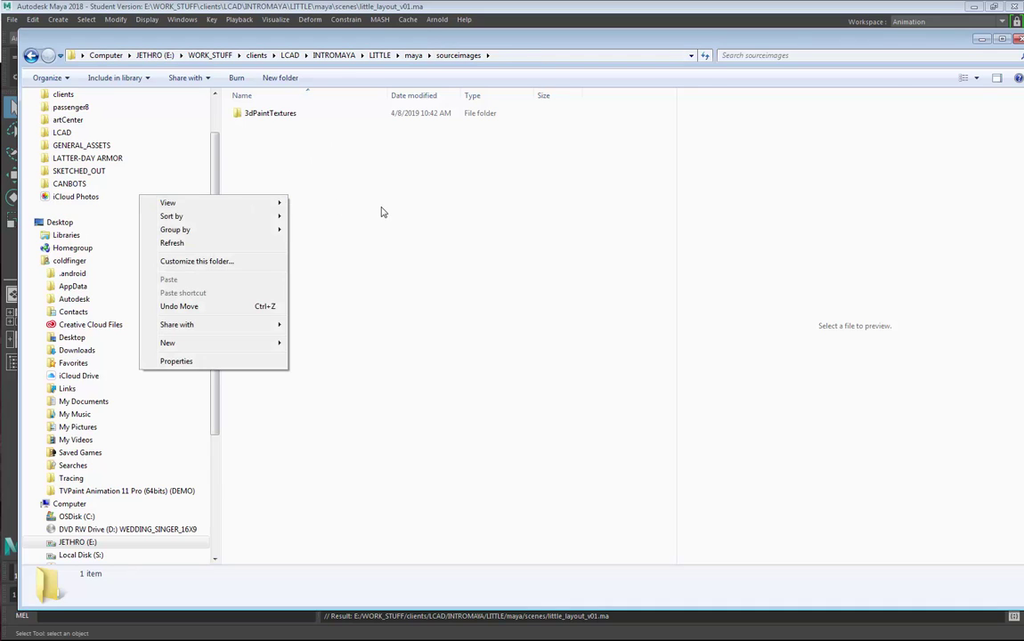
click(345, 190)
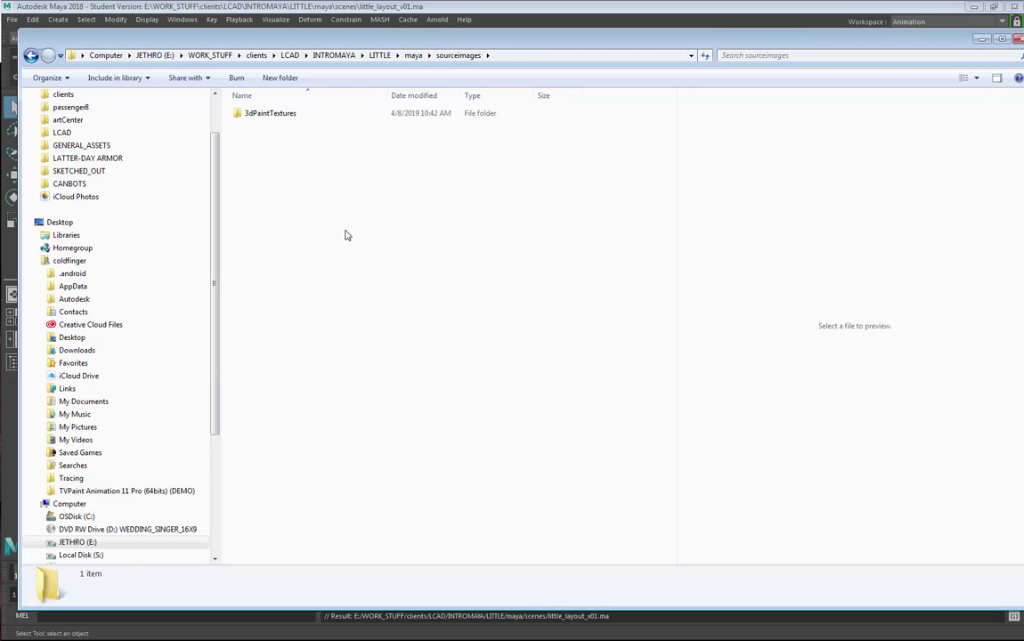
right_click(148, 225)
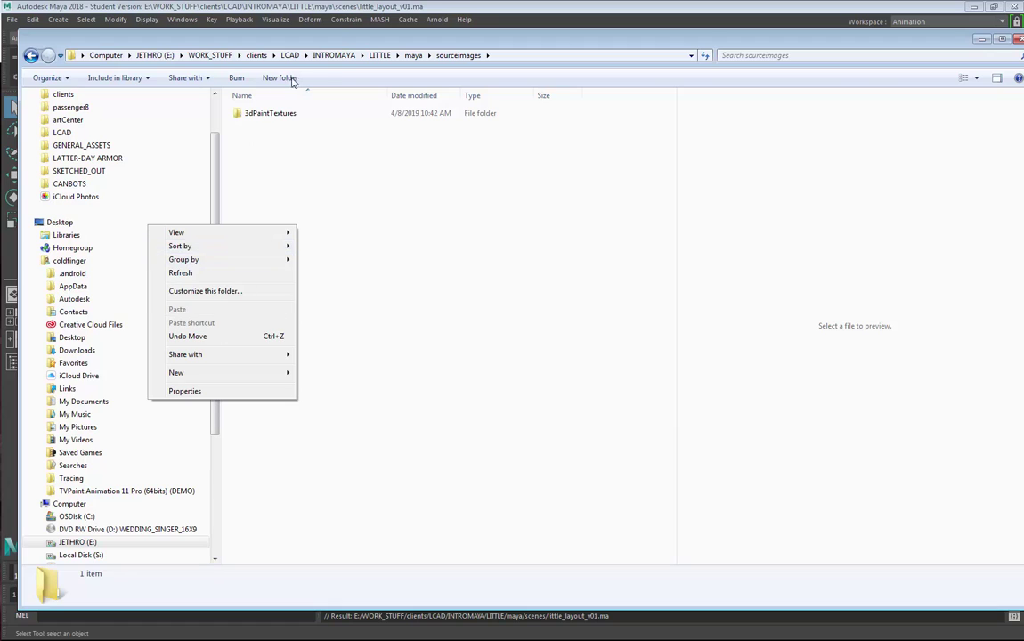
click(293, 78)
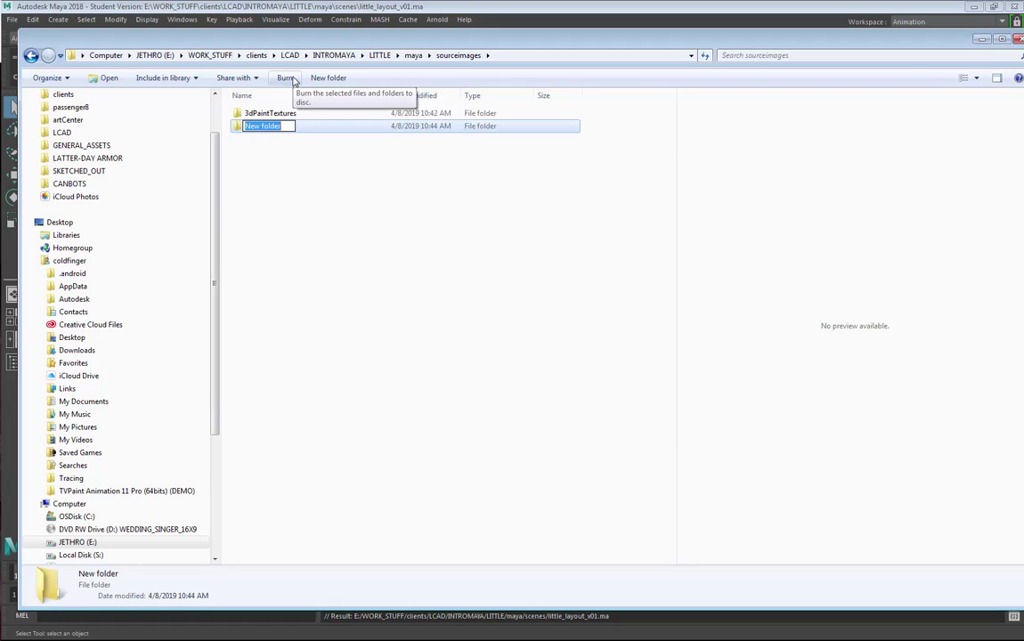
text(PSD)
text(D)
key(Return)
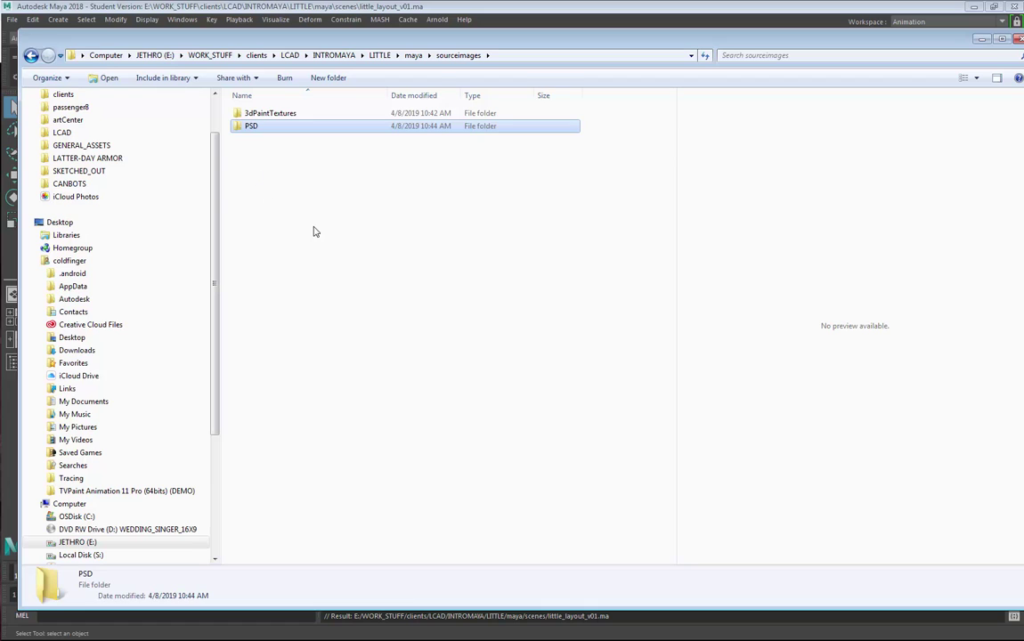
click(413, 56)
click(259, 255)
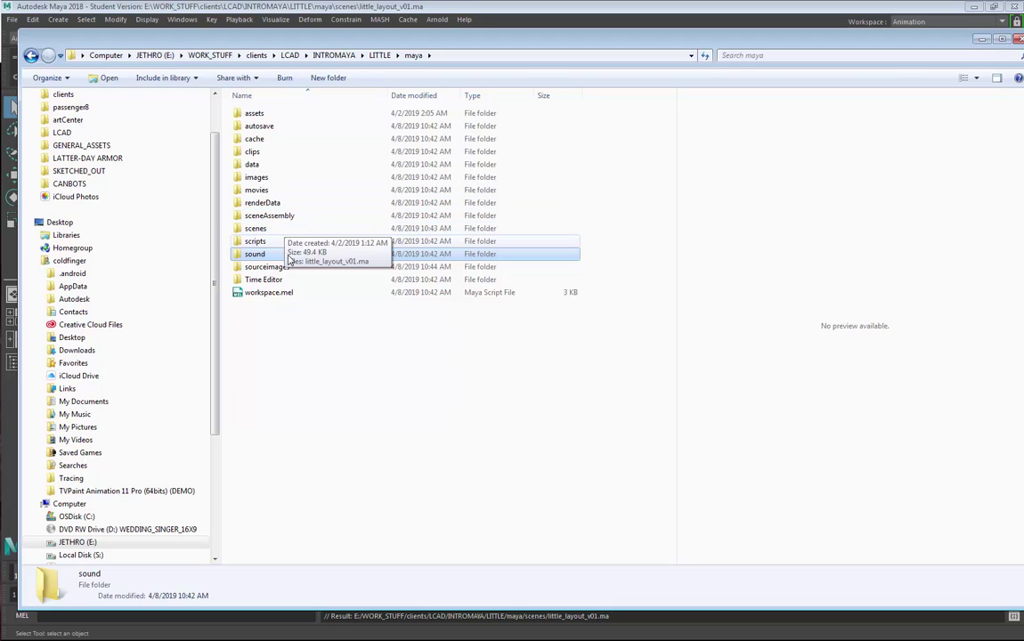
Step: Browse the project folders, widen the preview pane, and go up to LITTLE
click(266, 270)
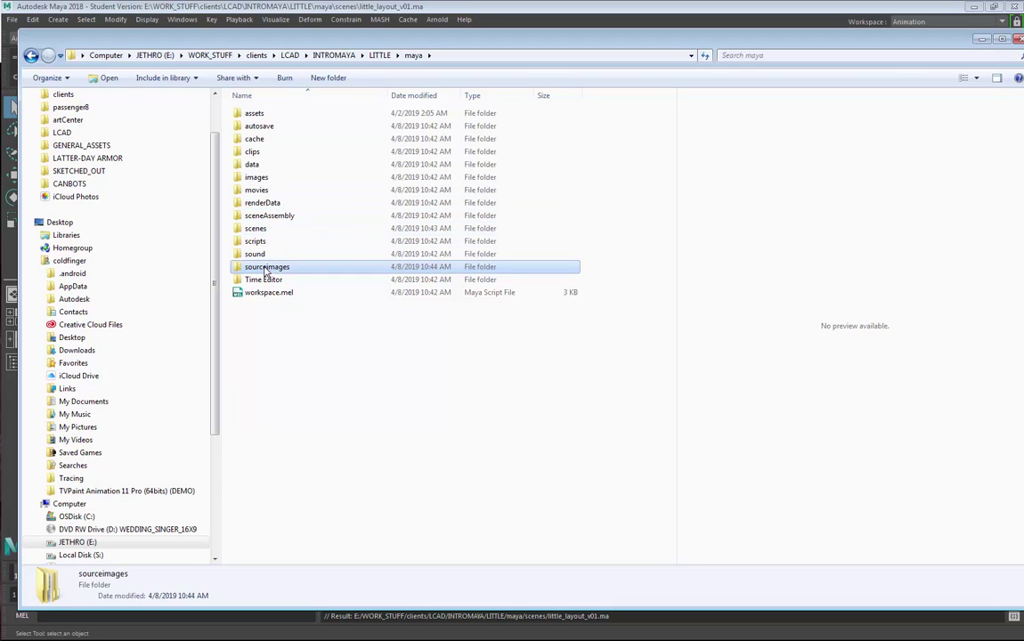
click(256, 229)
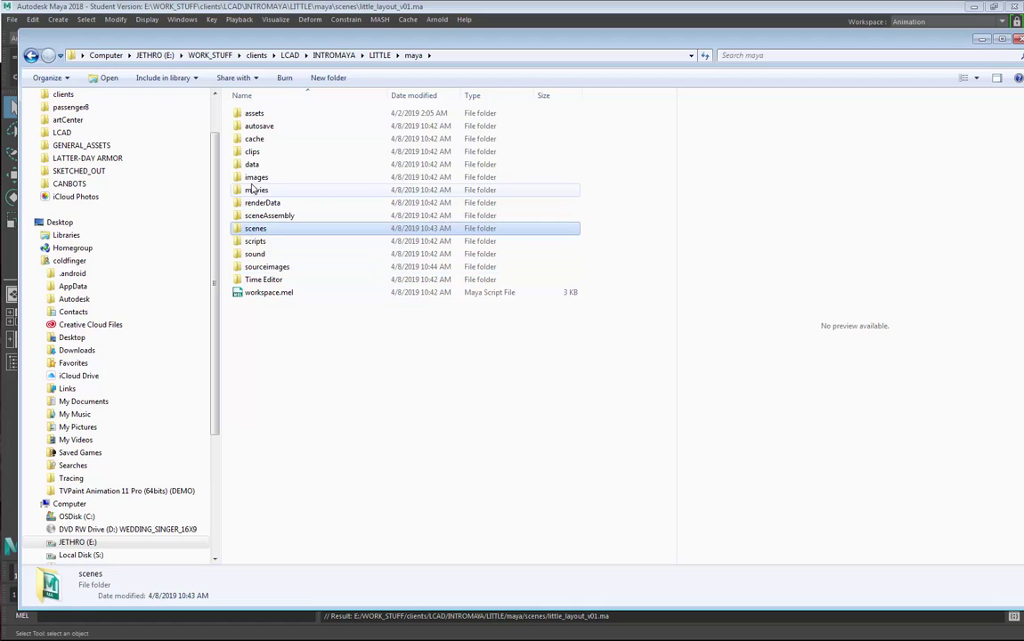
click(254, 179)
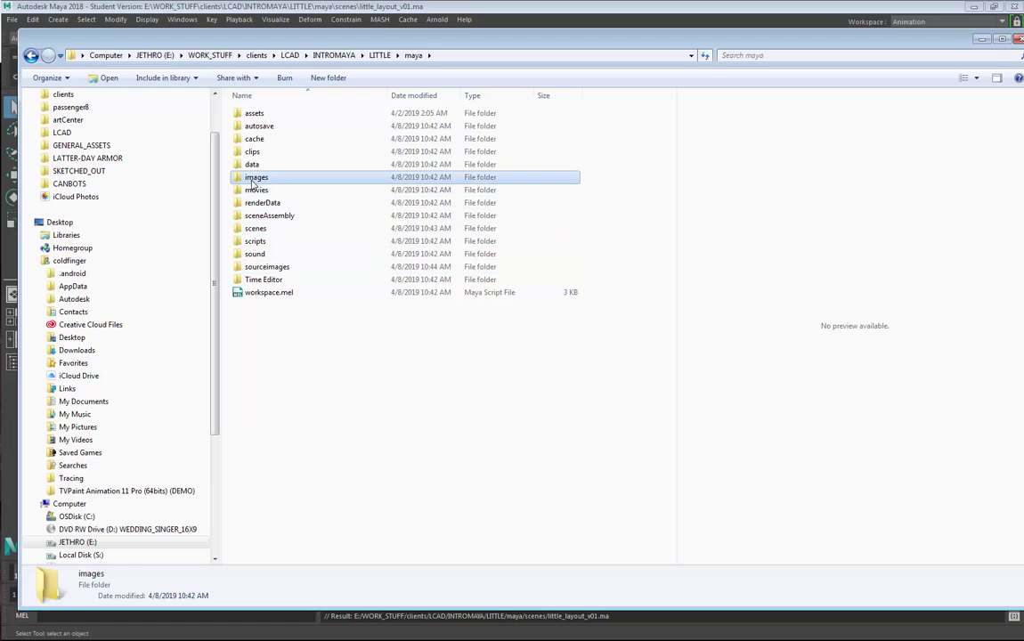
click(266, 112)
click(263, 179)
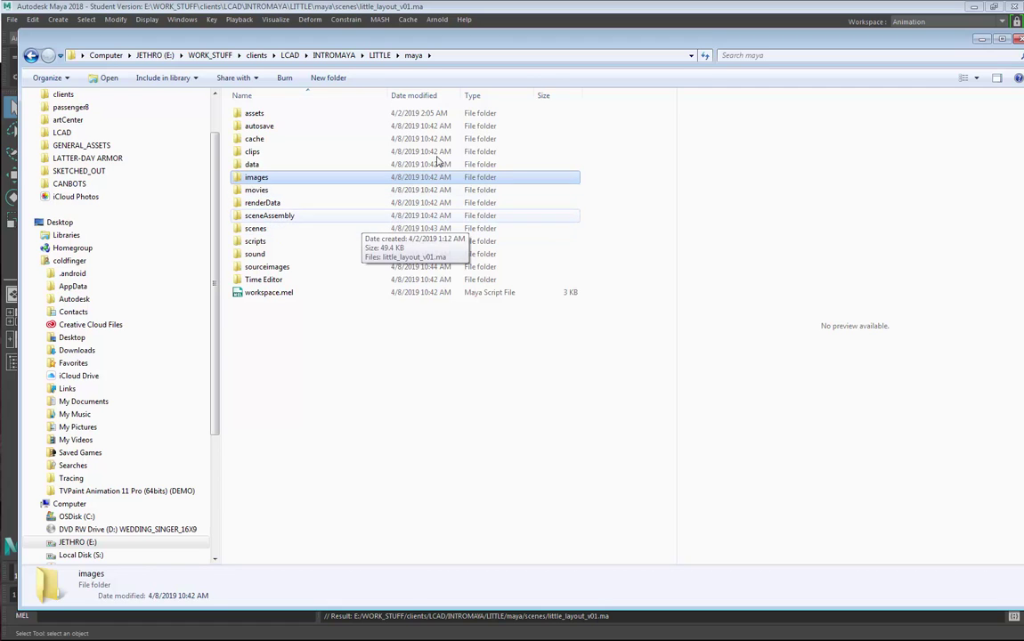
drag(418, 46, 412, 36)
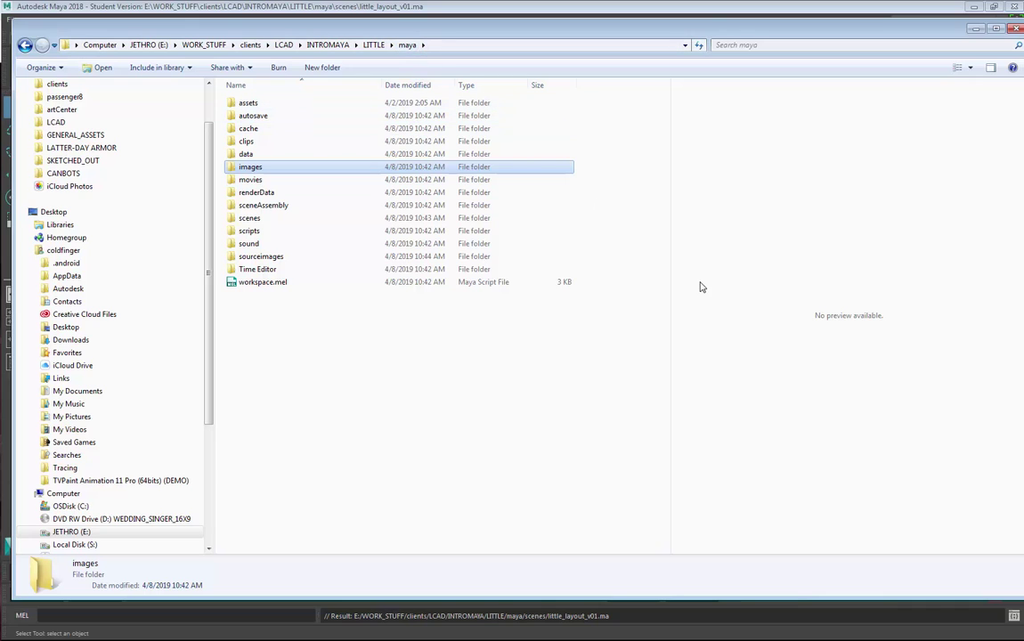
drag(670, 291, 600, 294)
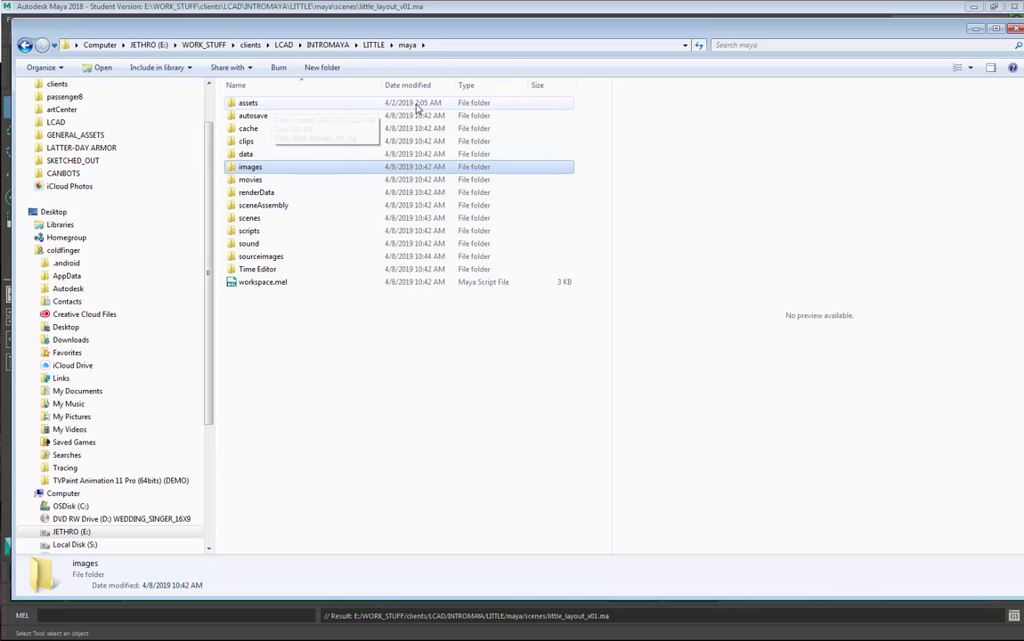
mouse_move(960, 31)
mouse_down()
mouse_move(929, 33)
mouse_move(952, 32)
mouse_up()
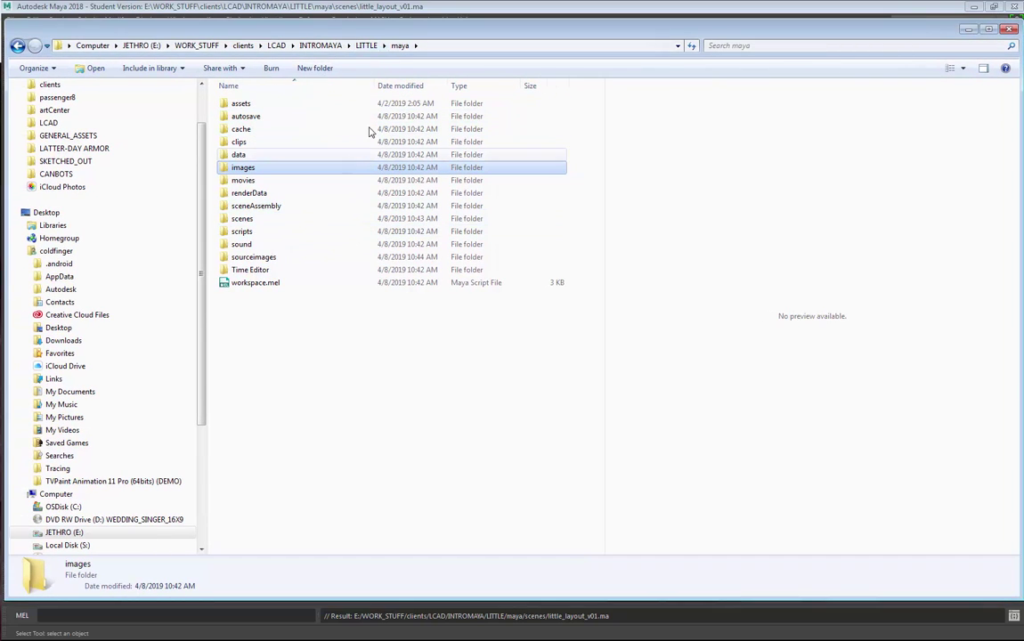
click(366, 45)
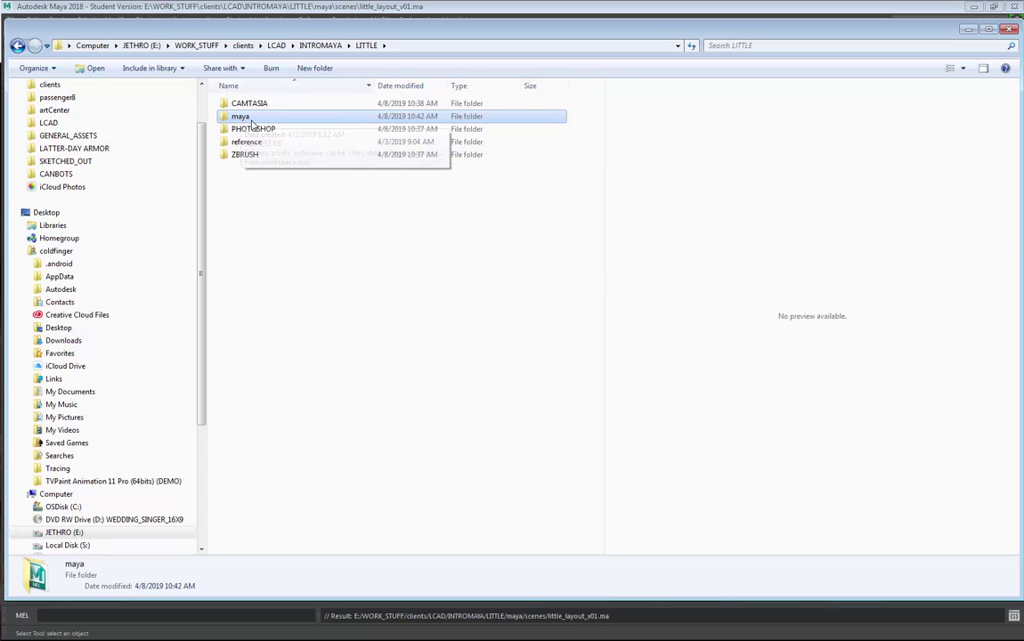
Step: Copy the maya project folder in the LITTLE directory from its context menu
right_click(236, 116)
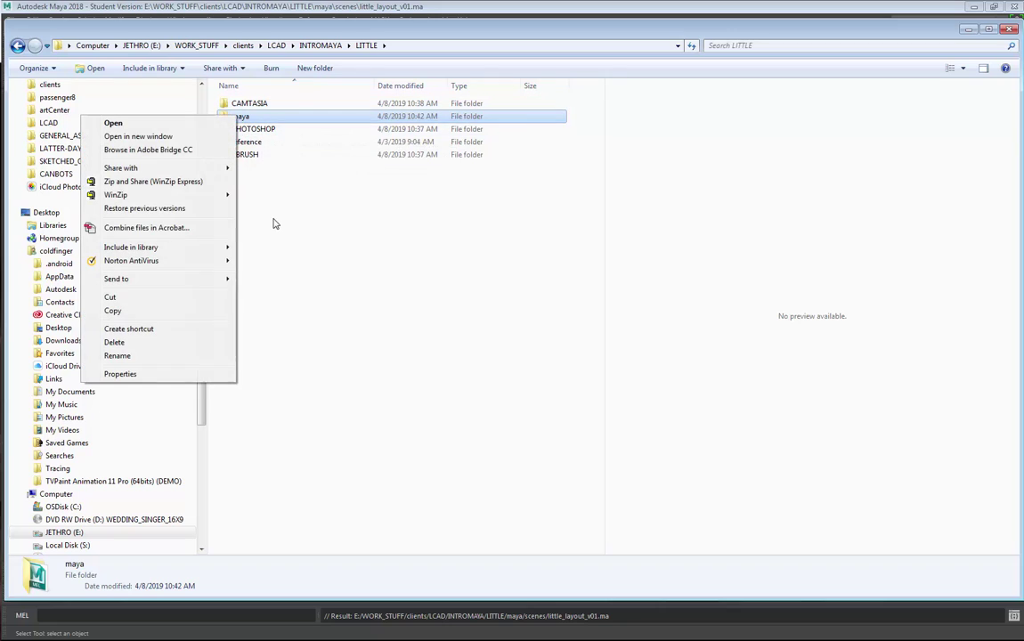
click(131, 309)
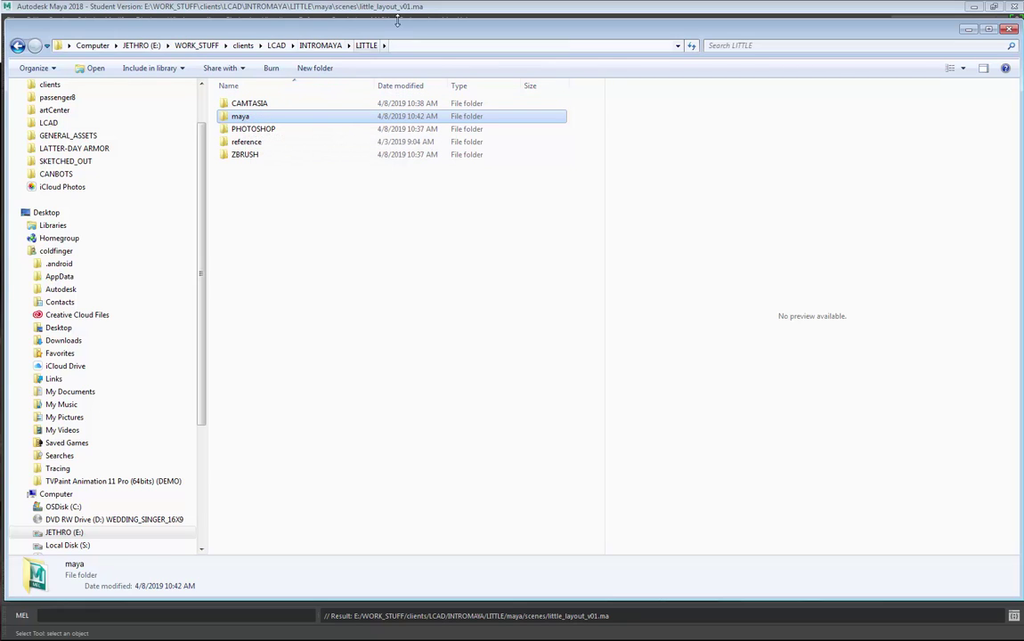
click(430, 8)
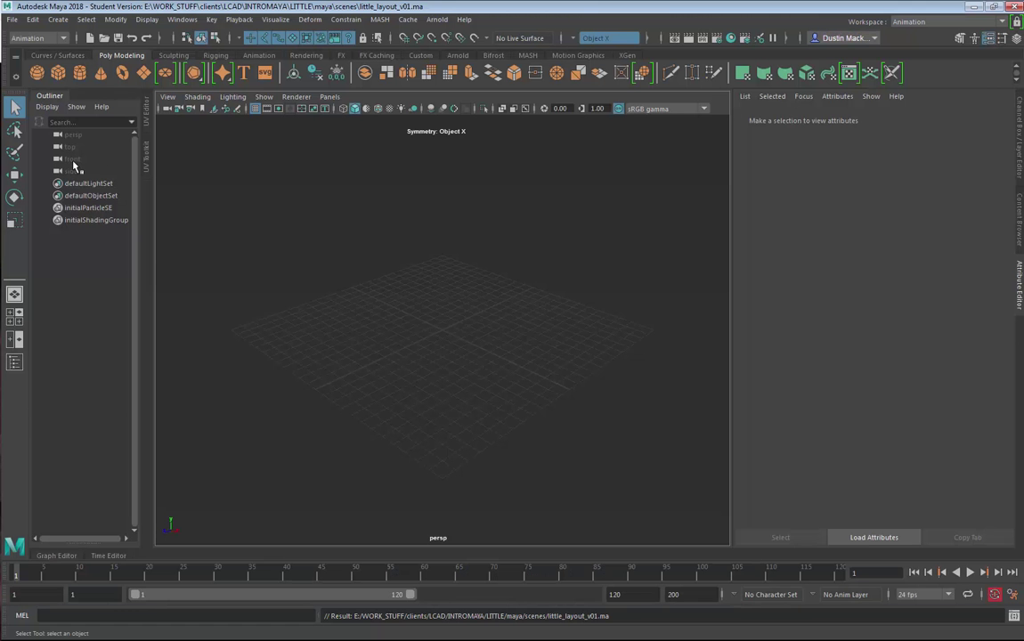